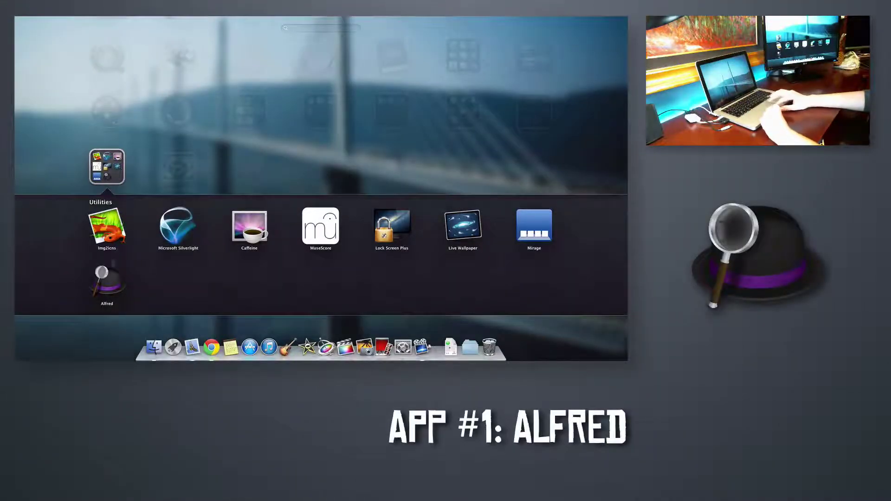
# - Summon Alfred and try quick queries for iMovie and the calculation 2+2
pyautogui.hotkey('alt', 'space')
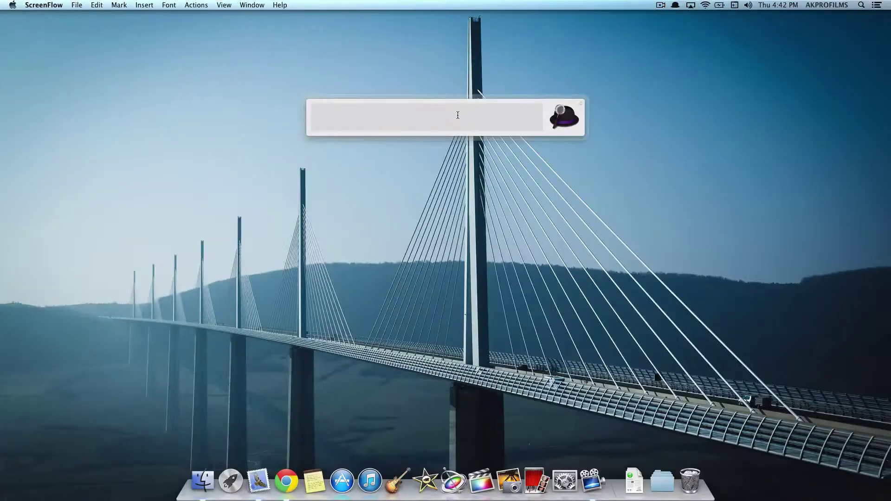
pyautogui.write('im')
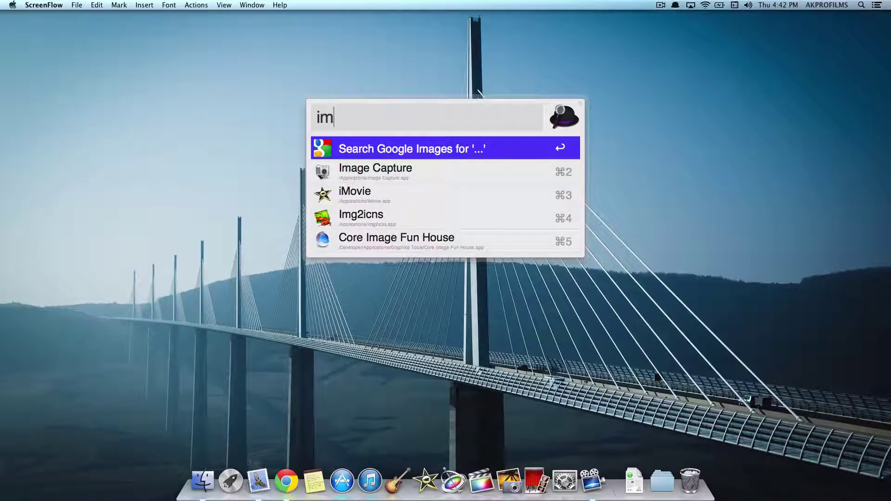
pyautogui.write('o')
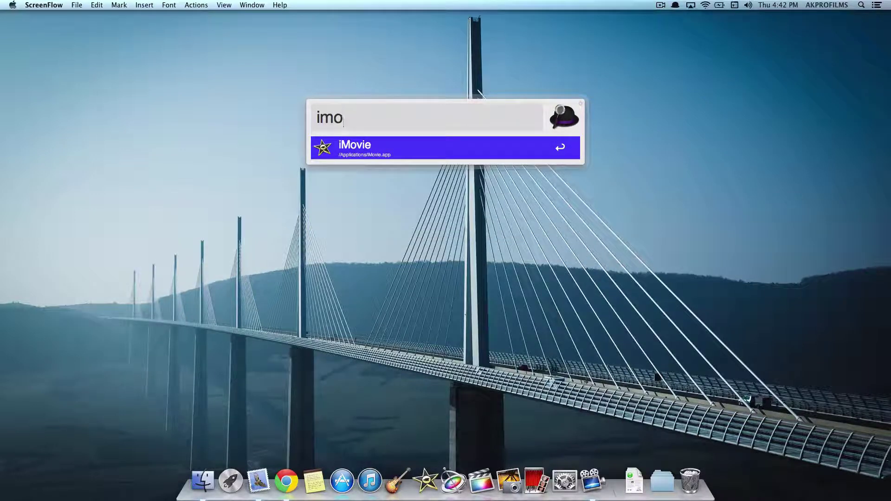
pyautogui.press('BackSpace')
pyautogui.press('BackSpace')
pyautogui.press('BackSpace')
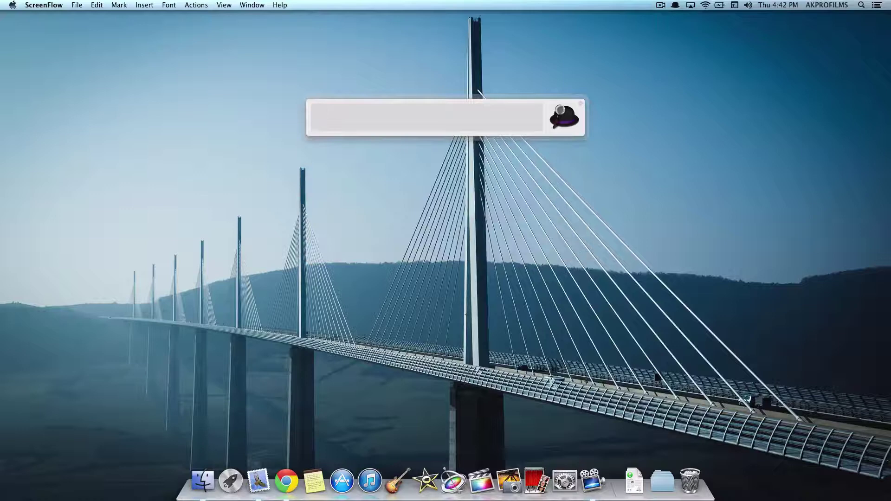
pyautogui.write('2+2')
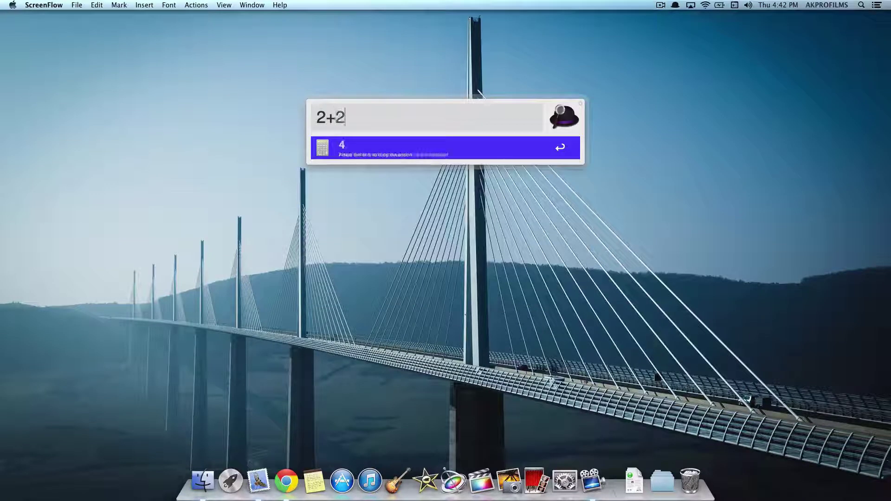
pyautogui.press('BackSpace')
pyautogui.press('BackSpace')
pyautogui.press('BackSpace')
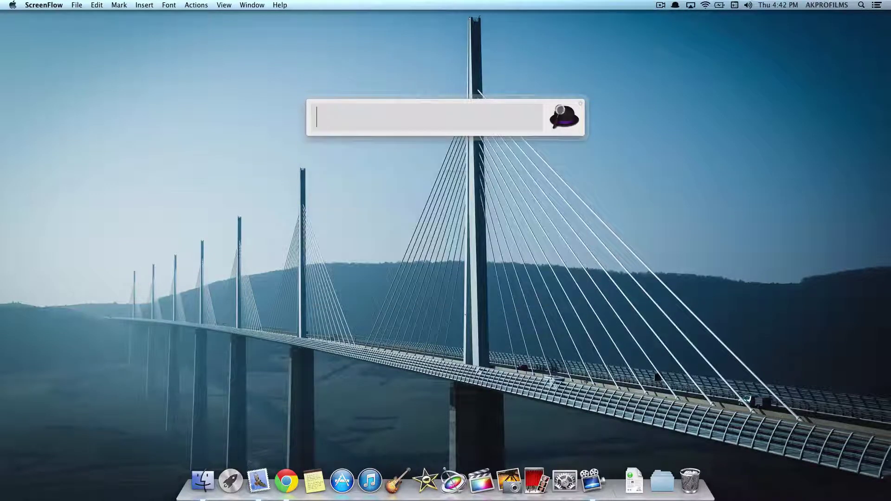
# - Look up 'define mac' in Alfred to open its Dictionary entry, then close Dictionary
pyautogui.write('defim')
pyautogui.press('BackSpace')
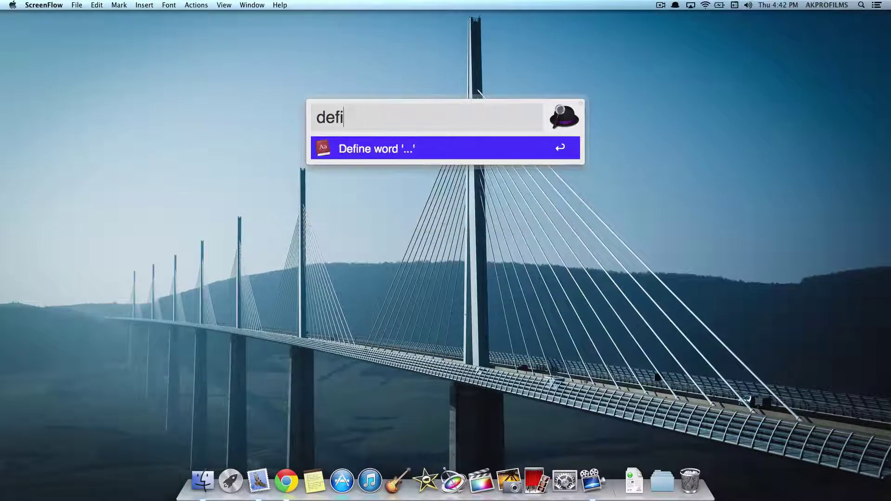
pyautogui.write('ne mac')
pyautogui.press('Return')
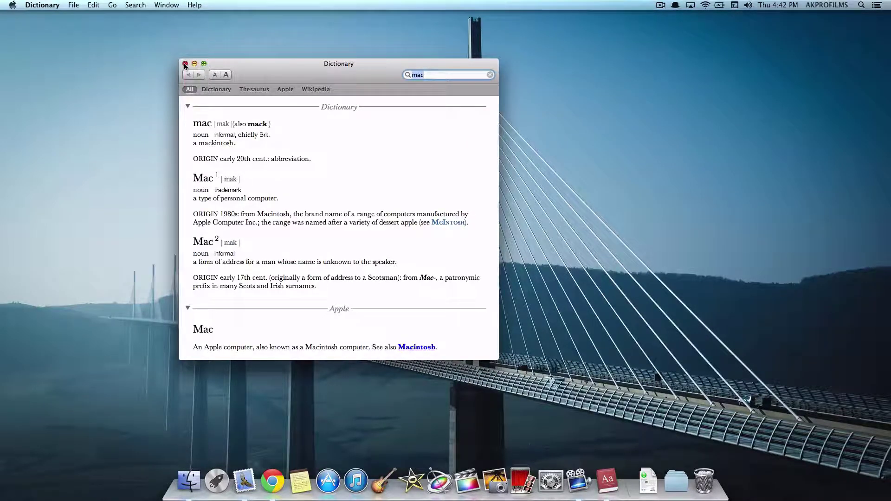
pyautogui.click(184, 63)
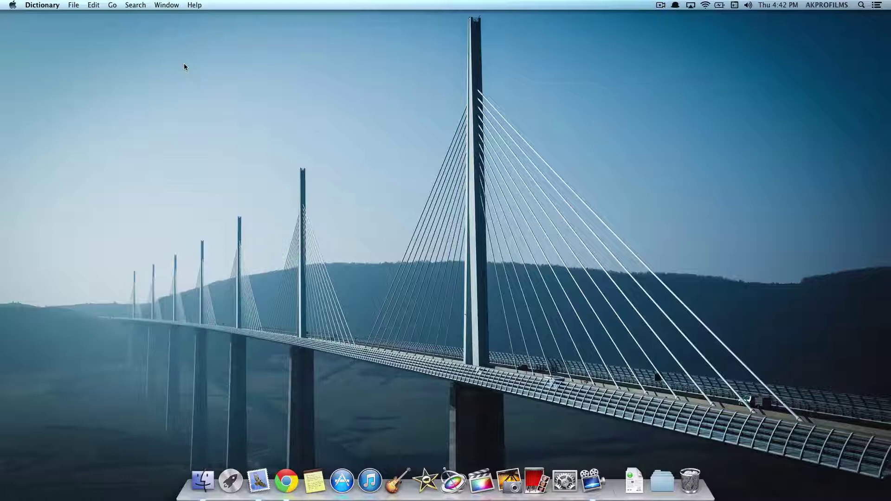
# - Summon Alfred and enter 'iPhone' to get Google, Wikipedia and Amazon search options
pyautogui.hotkey('alt', 'space')
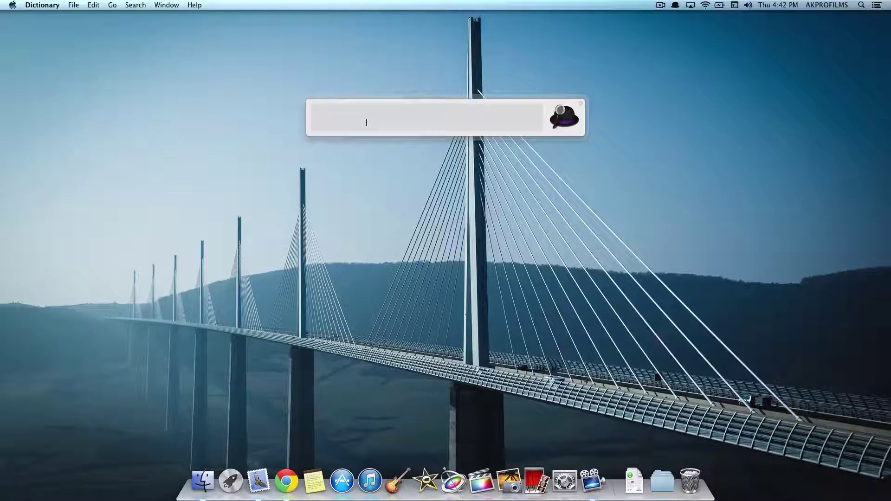
pyautogui.write('iPhone')
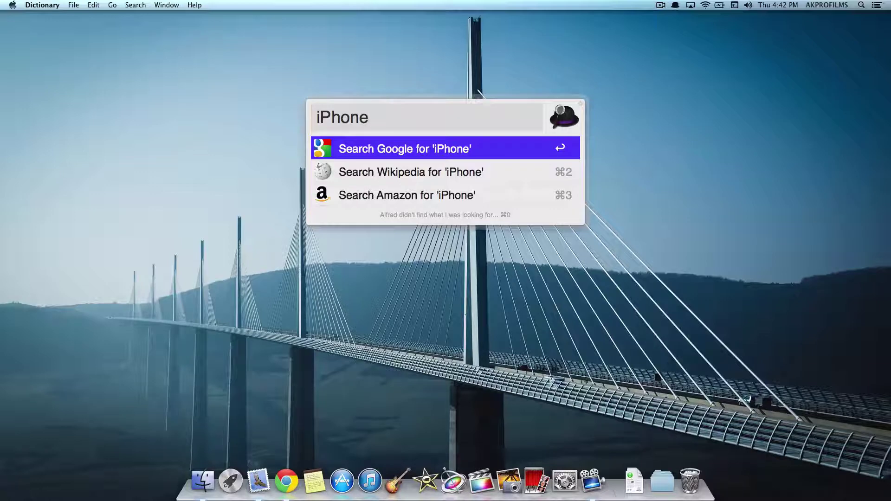
# - Run the Google search for 'iPhone', scroll the results in Chrome, then close the window
pyautogui.press('Return')
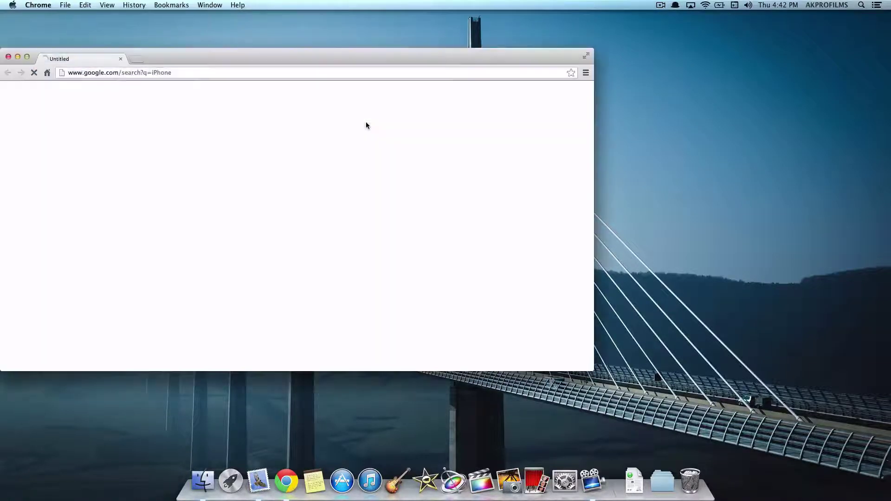
pyautogui.moveTo(308, 55); pyautogui.dragTo(449, 45)
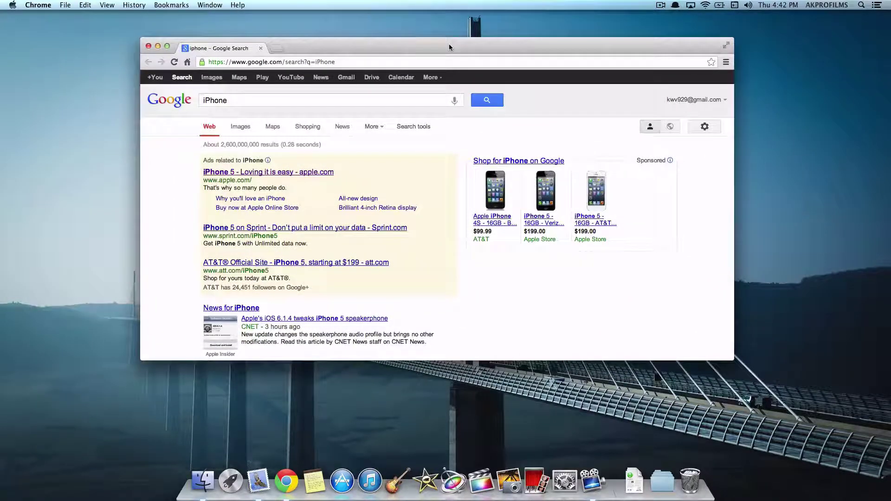
pyautogui.scroll(-10, 257, 230)
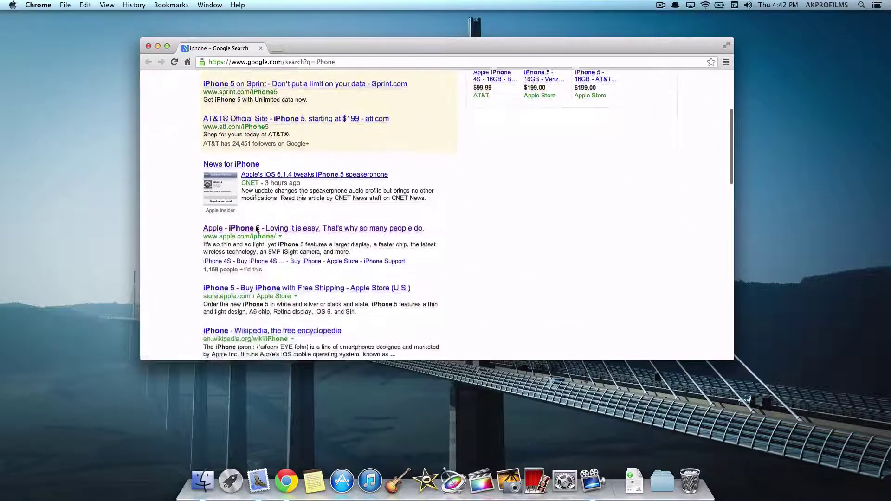
pyautogui.scroll(10, 256, 228)
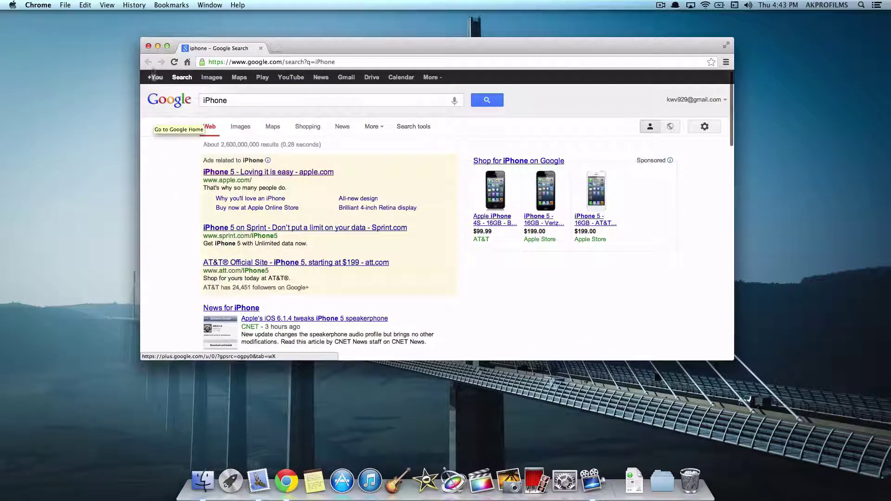
pyautogui.click(149, 47)
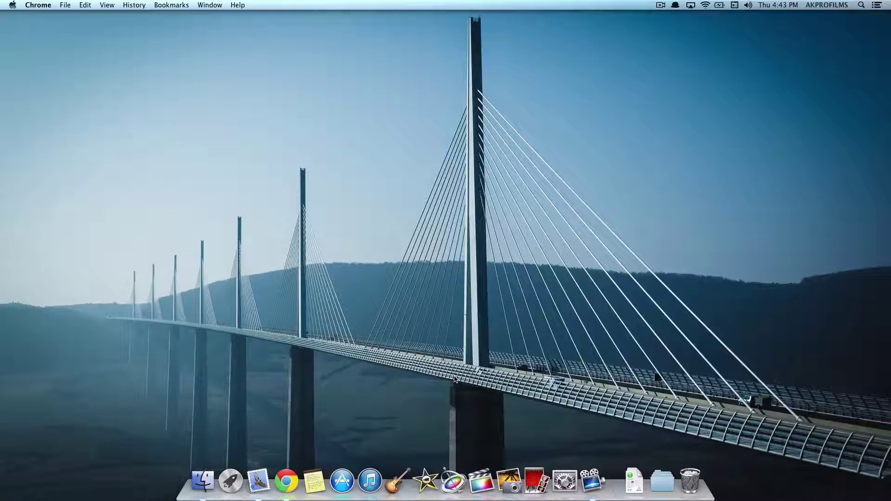
# - Open Alfred Preferences, browse the Appearance, Advanced, Features and General panes, and test the Alt+Space hotkey
pyautogui.hotkey('alt', 'space')
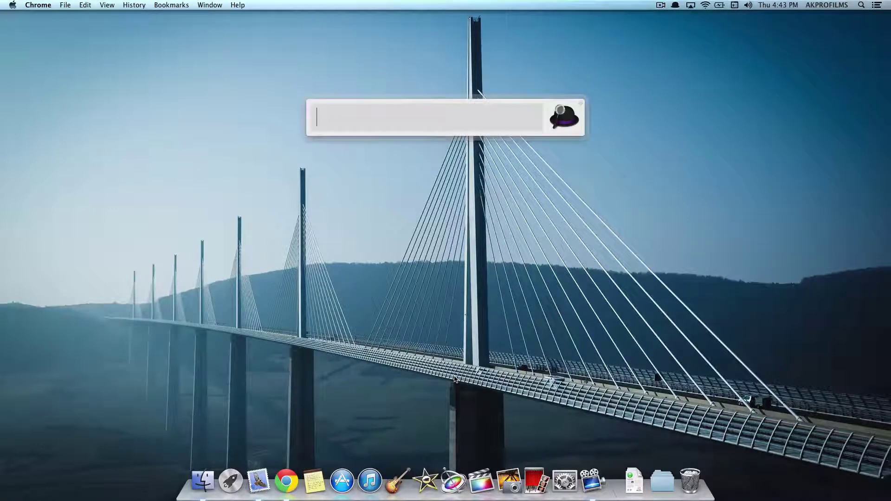
pyautogui.click(581, 109)
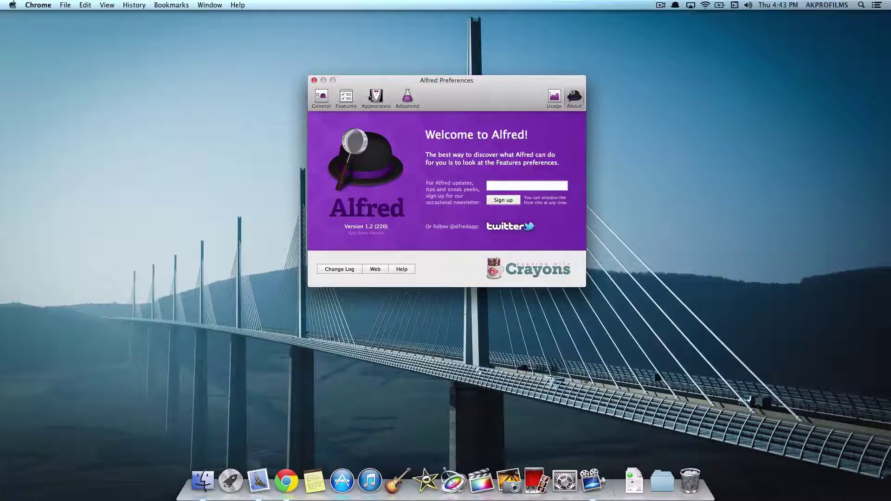
pyautogui.click(376, 98)
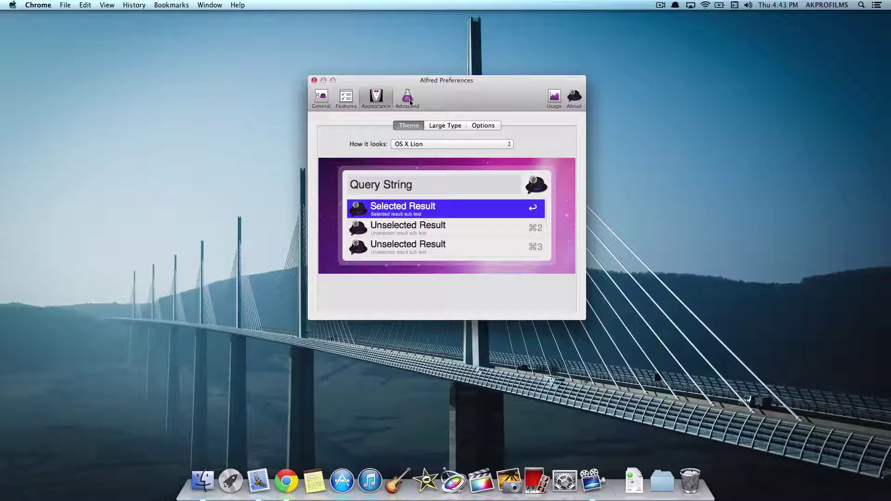
pyautogui.click(407, 98)
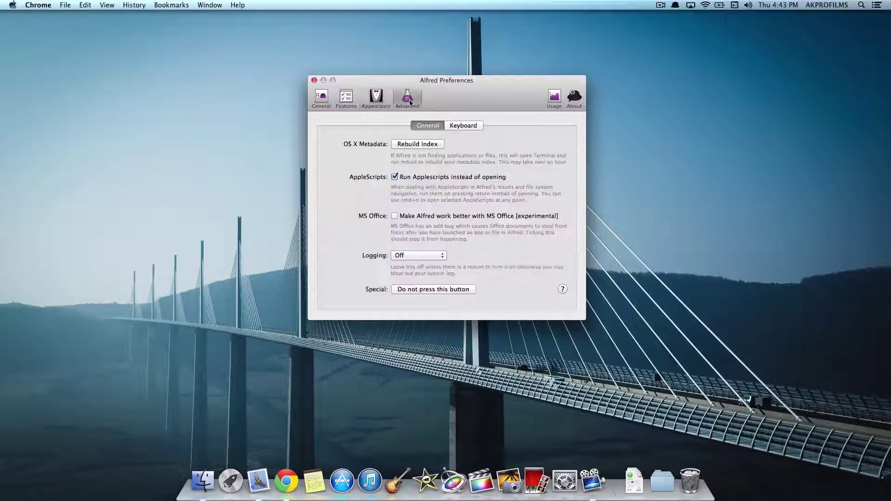
pyautogui.click(321, 99)
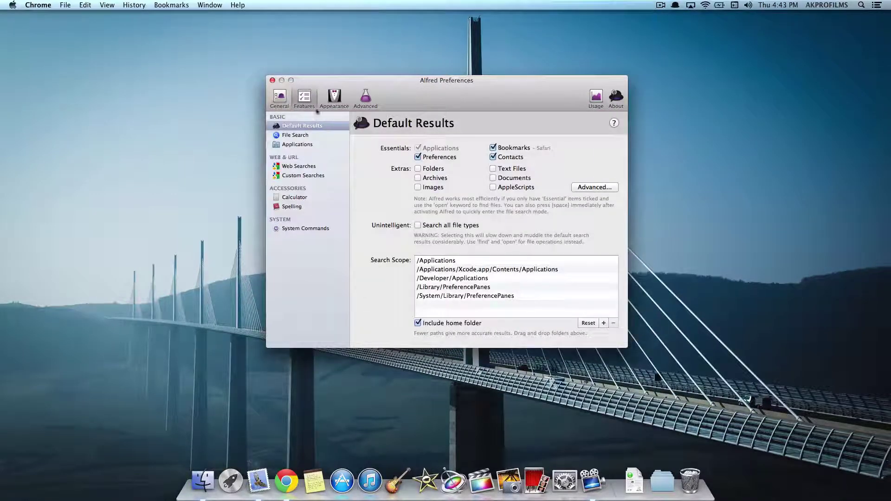
pyautogui.click(281, 97)
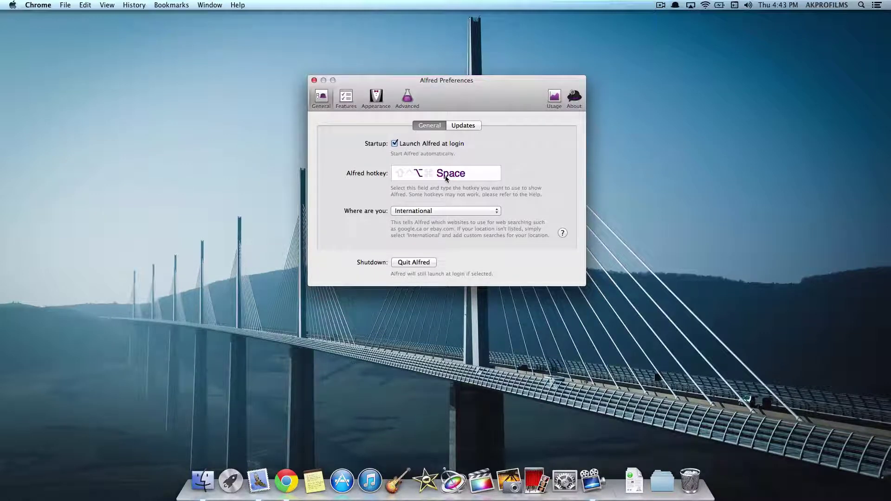
pyautogui.hotkey('alt', 'space')
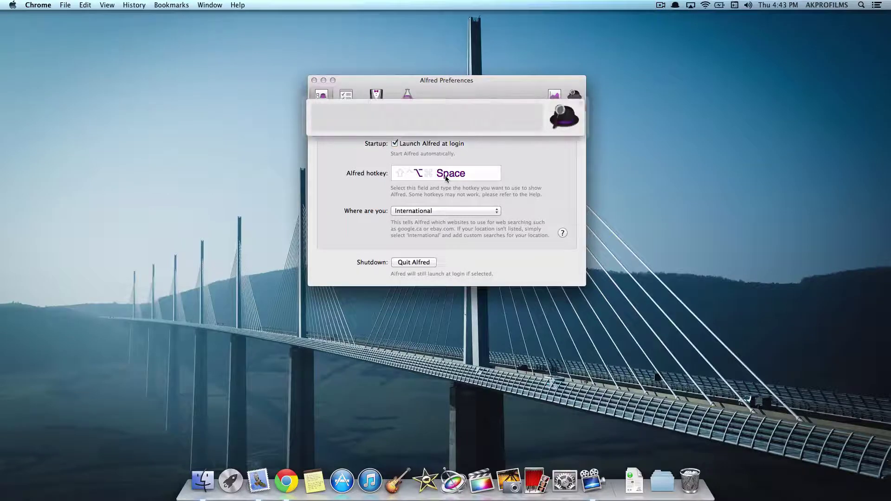
pyautogui.press('Escape')
# - Try the Dark and Smooth, Dark and Pistachio themes from Alfred's theme list
pyautogui.click(375, 96)
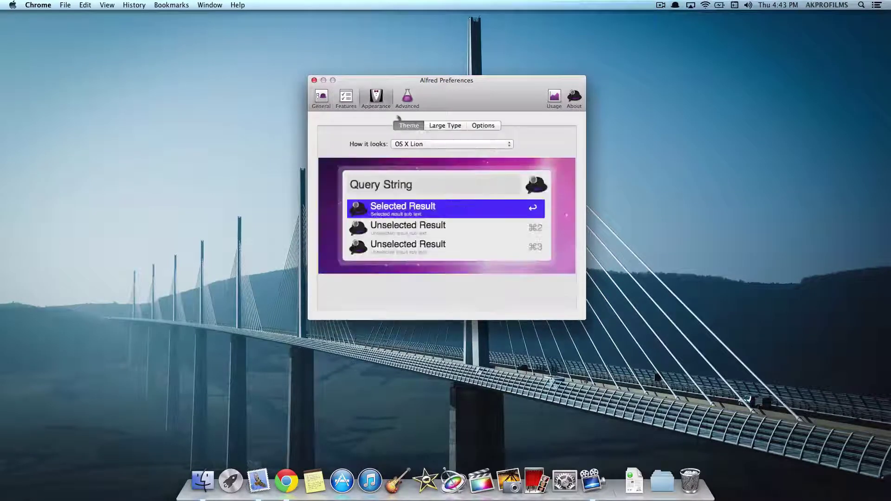
pyautogui.hotkey('alt', 'space')
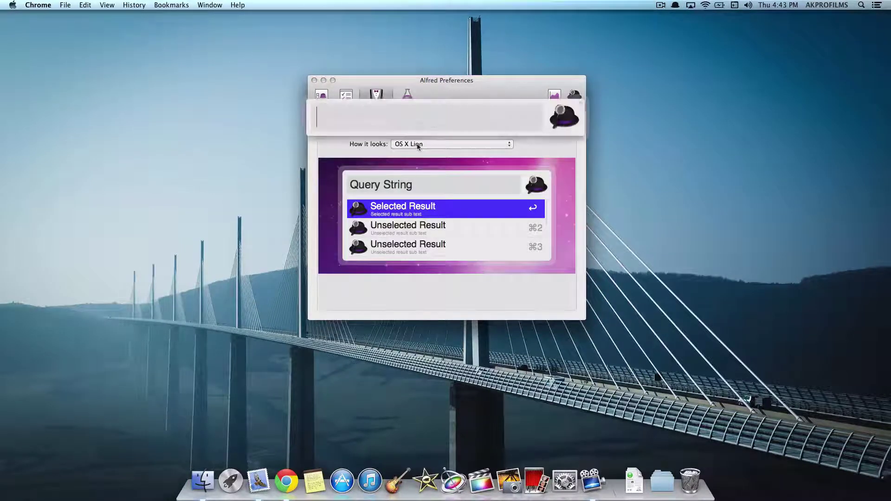
pyautogui.press('Escape')
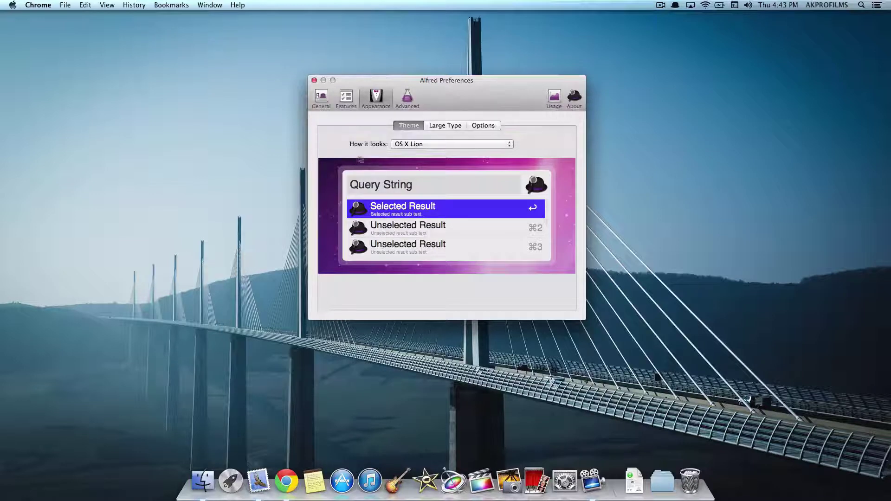
pyautogui.click(412, 144)
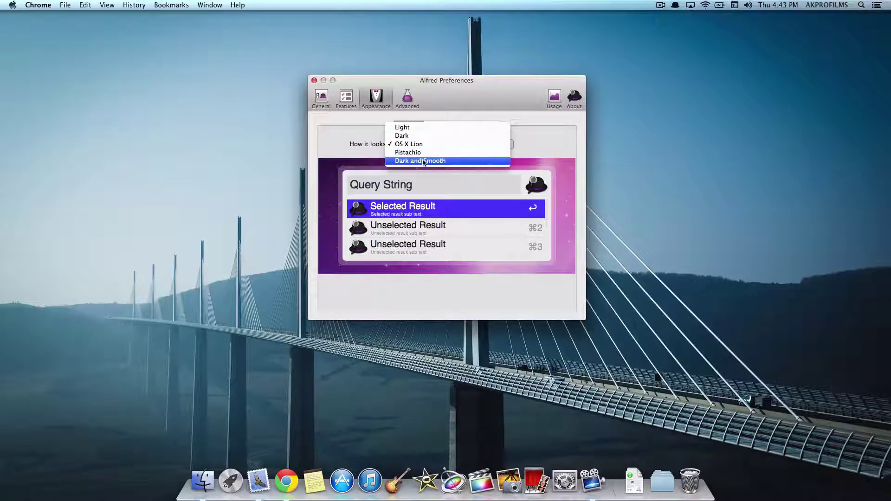
pyautogui.click(422, 161)
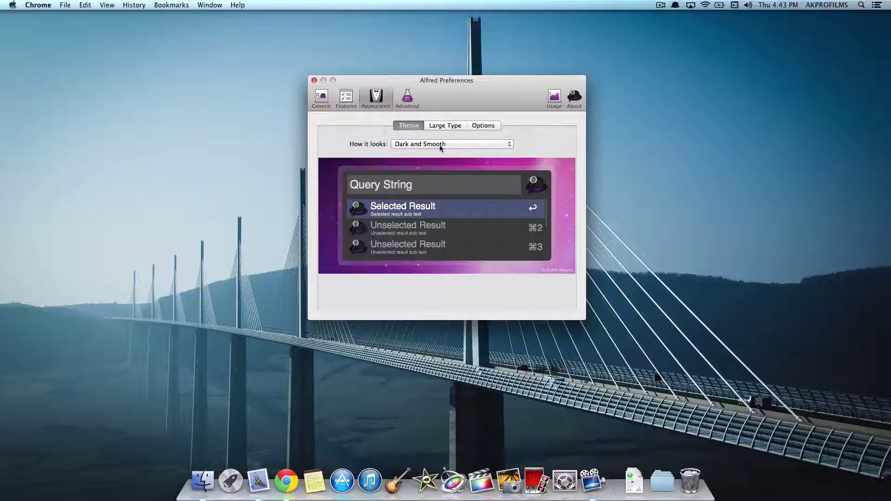
pyautogui.click(440, 145)
pyautogui.click(423, 119)
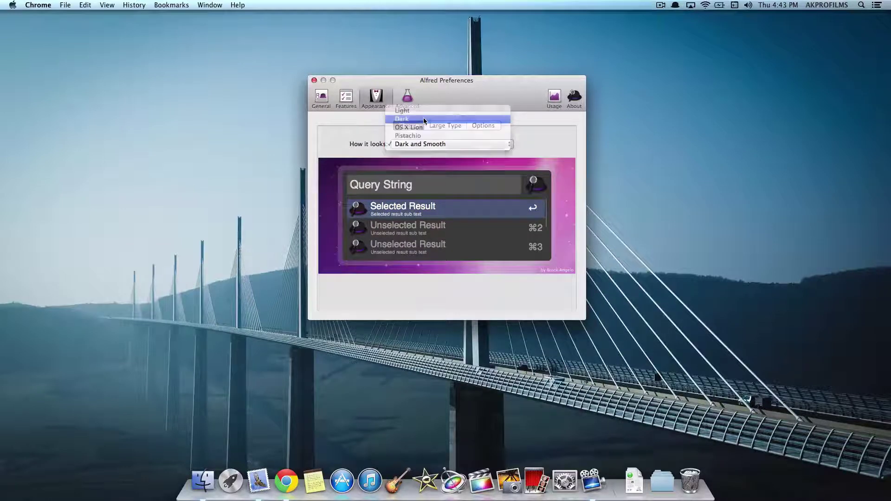
pyautogui.click(432, 149)
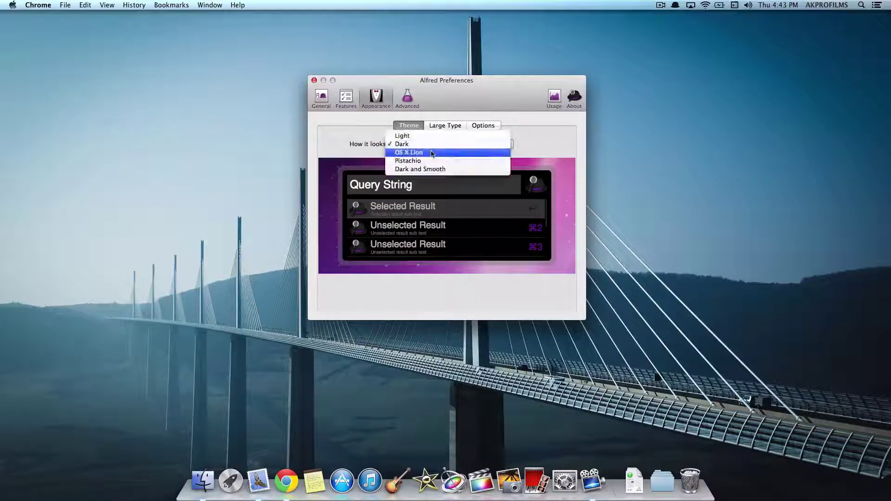
pyautogui.click(431, 161)
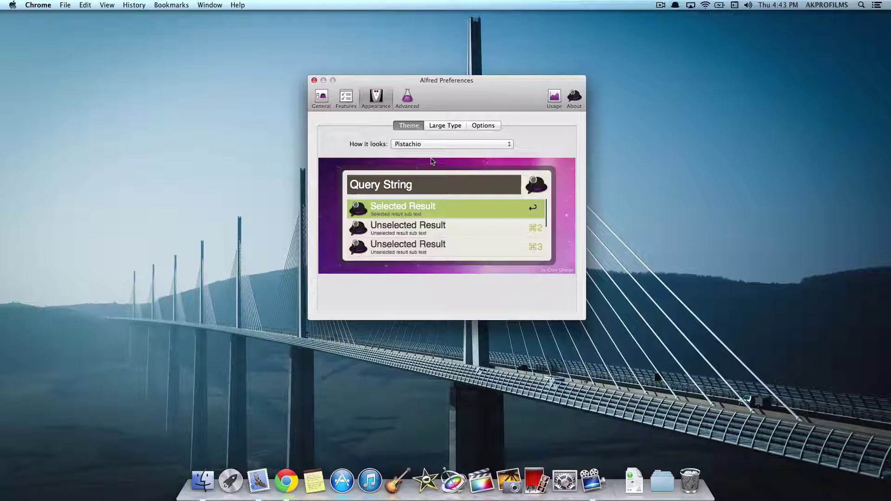
# - Preview the Pistachio theme in the Alfred search bar, then switch back to OS X Lion
pyautogui.hotkey('alt', 'space')
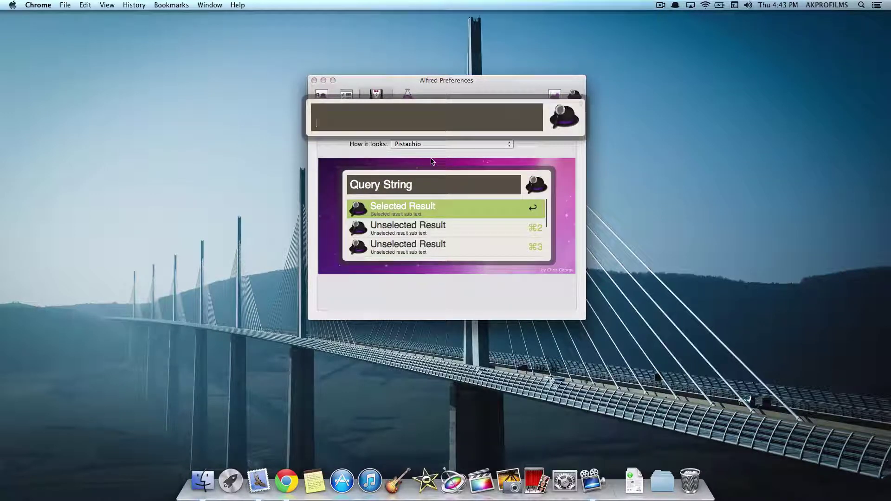
pyautogui.write('imo')
pyautogui.press('BackSpace')
pyautogui.press('BackSpace')
pyautogui.press('BackSpace')
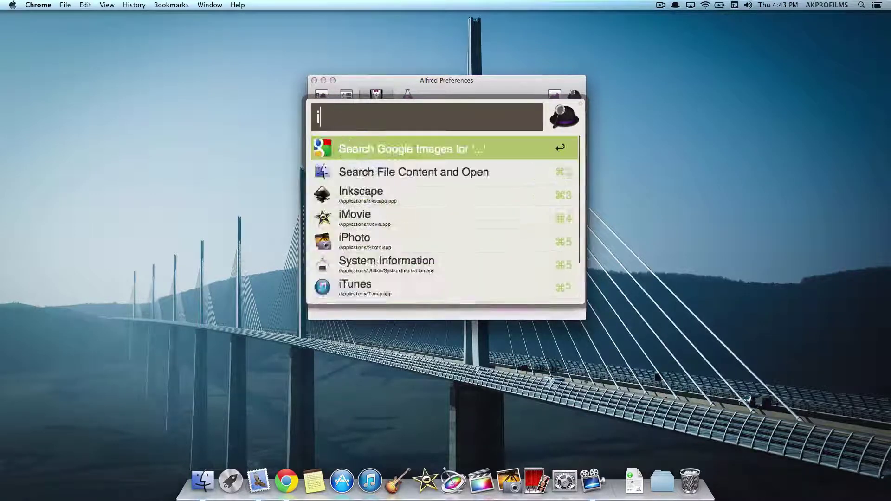
pyautogui.press('Escape')
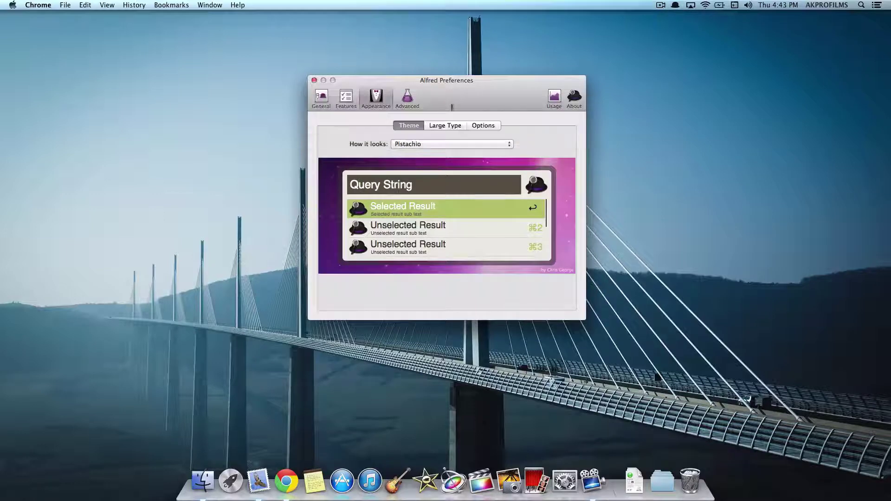
pyautogui.click(453, 144)
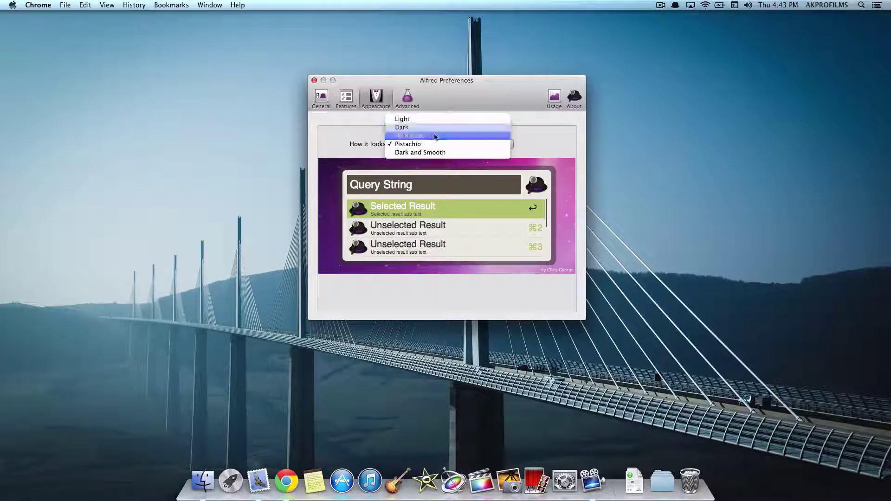
pyautogui.click(433, 135)
# - Browse the Large Type and Options appearance settings plus the Advanced and Features panes, then close Alfred Preferences
pyautogui.click(431, 126)
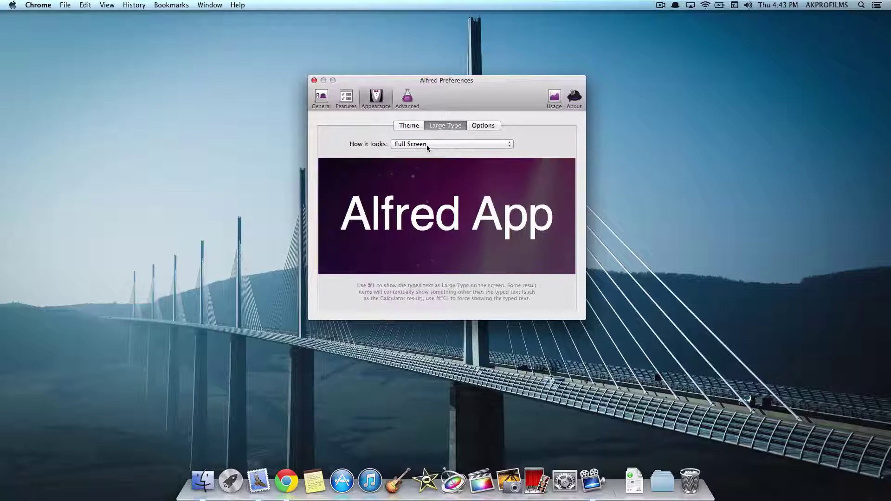
pyautogui.hotkey('alt', 'space')
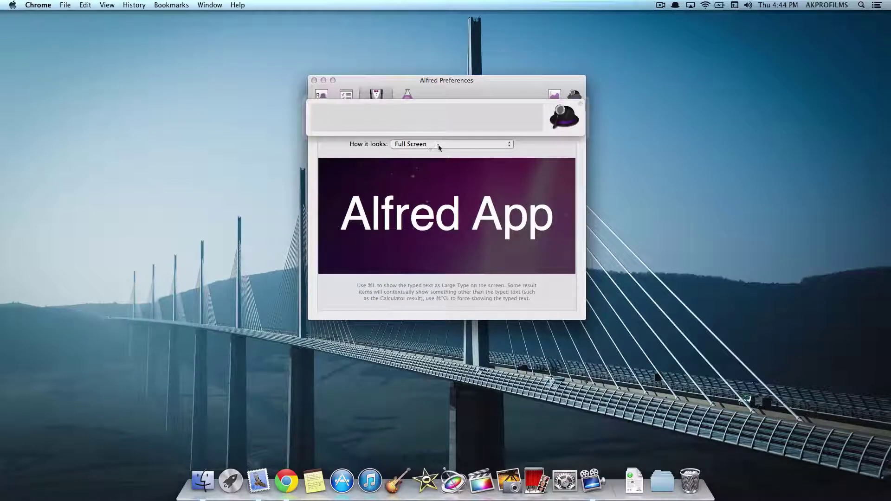
pyautogui.press('Escape')
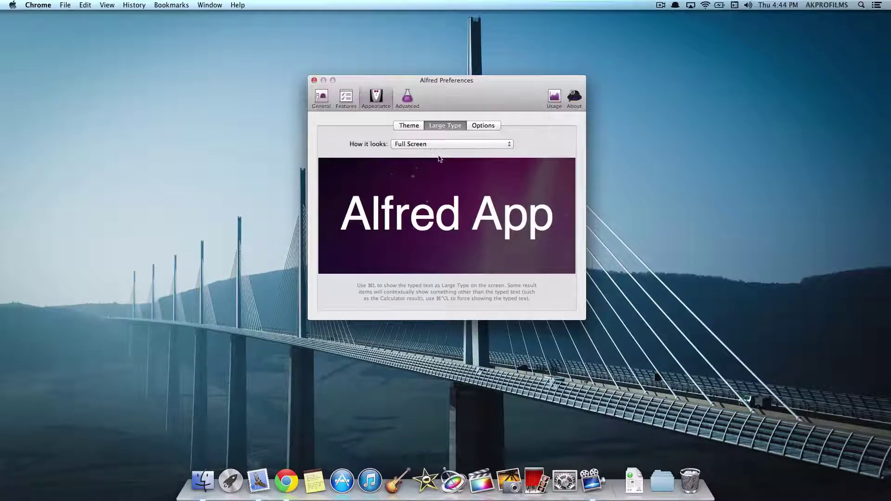
pyautogui.click(475, 127)
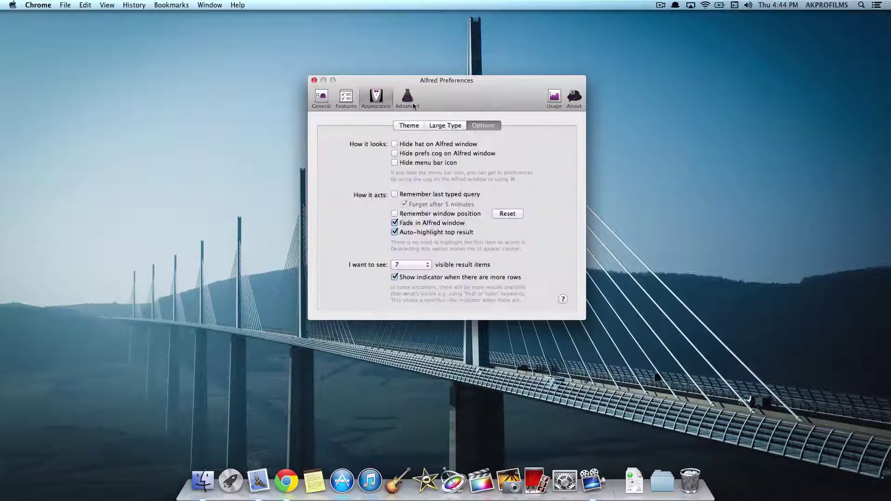
pyautogui.click(414, 106)
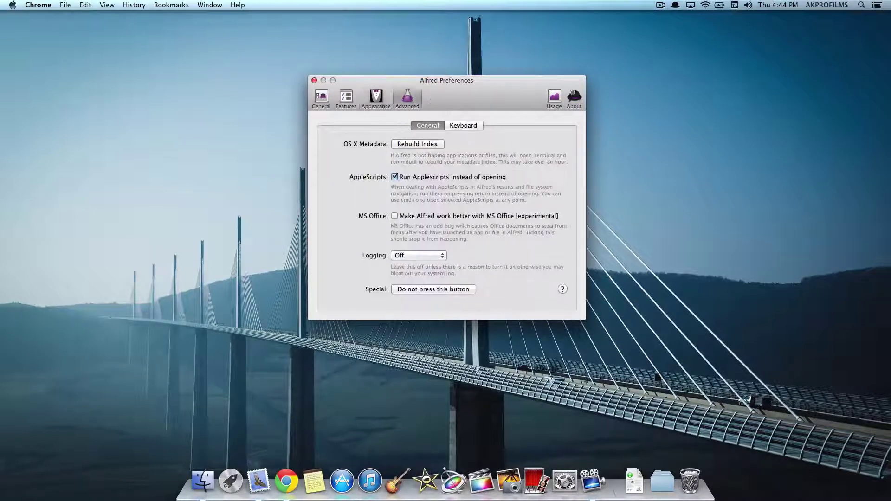
pyautogui.click(345, 100)
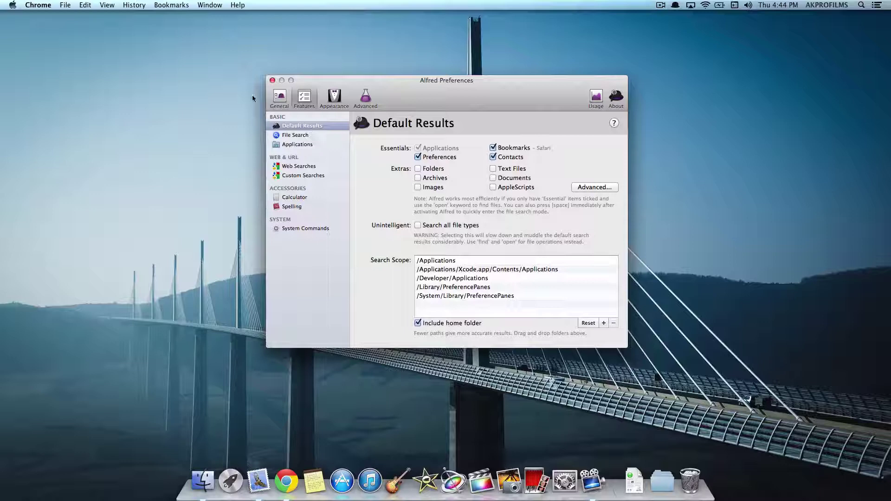
pyautogui.click(272, 80)
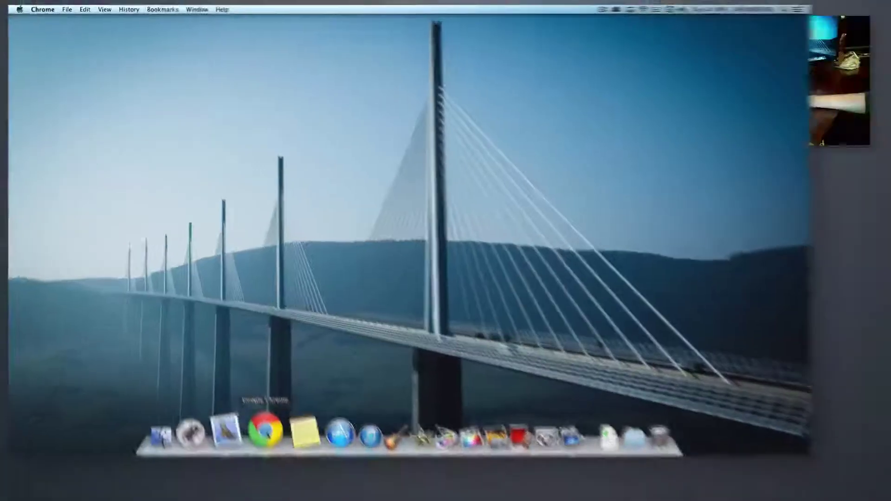
# - Launch Chrome from the Dock onto a New Tab showing the Apps grid
pyautogui.click(265, 430)
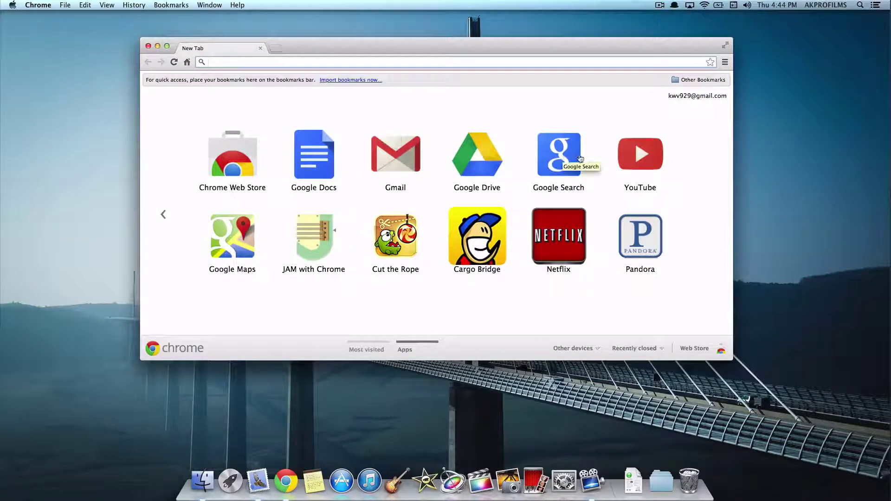
# - Search Google for 'akprofilms' using the Google Search app
pyautogui.click(563, 157)
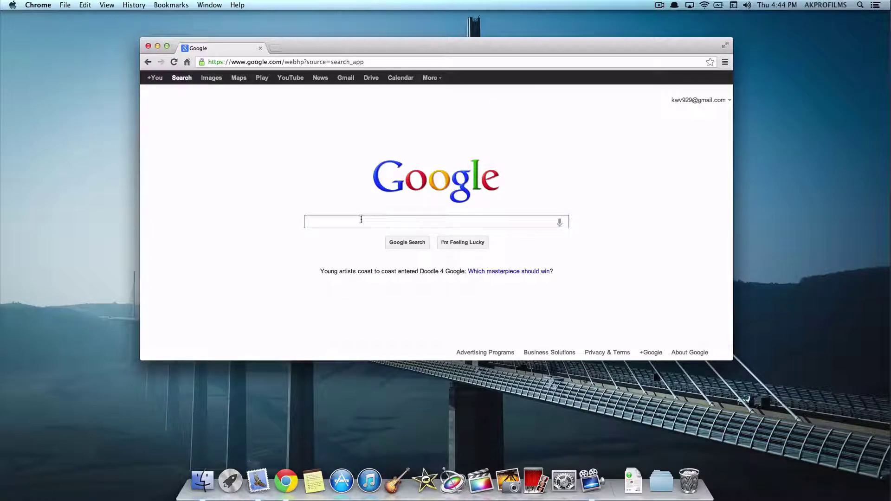
pyautogui.write('akprof')
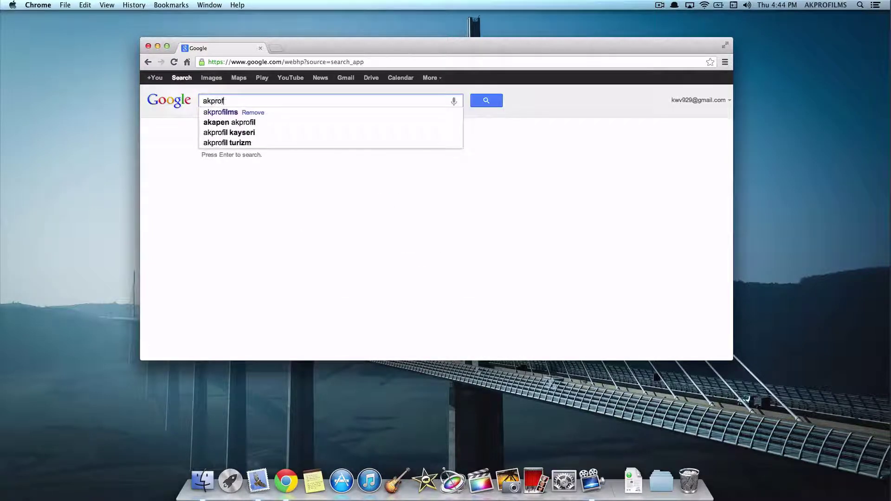
pyautogui.write('ilms')
pyautogui.press('Return')
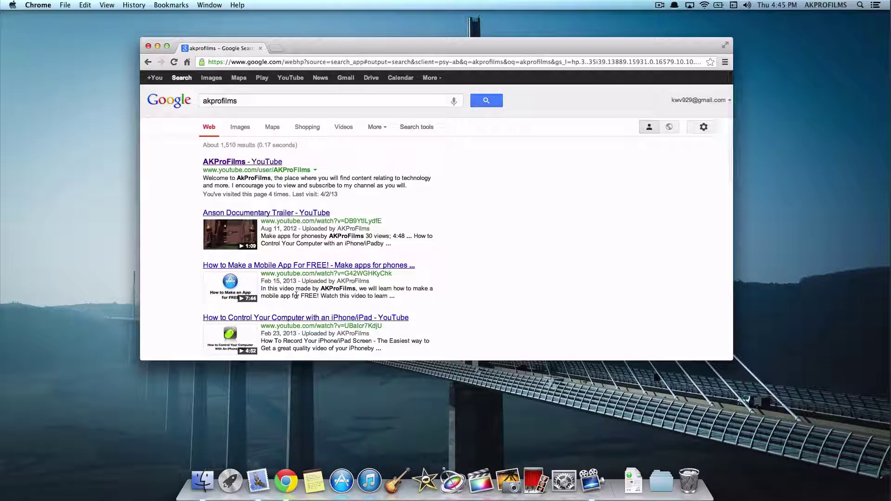
# - Go to akprofilms.weebly.com and scroll through the AkProFilms home page
pyautogui.click(375, 61)
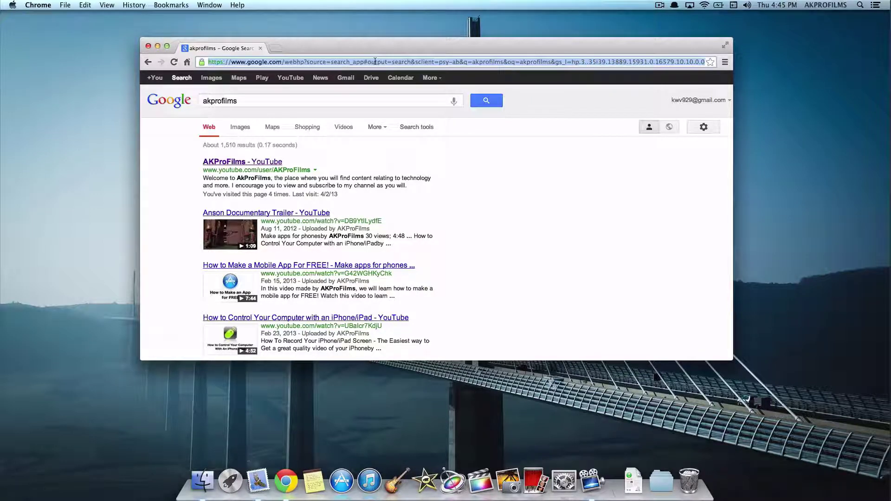
pyautogui.write('akprofilms.weebly.com')
pyautogui.press('Return')
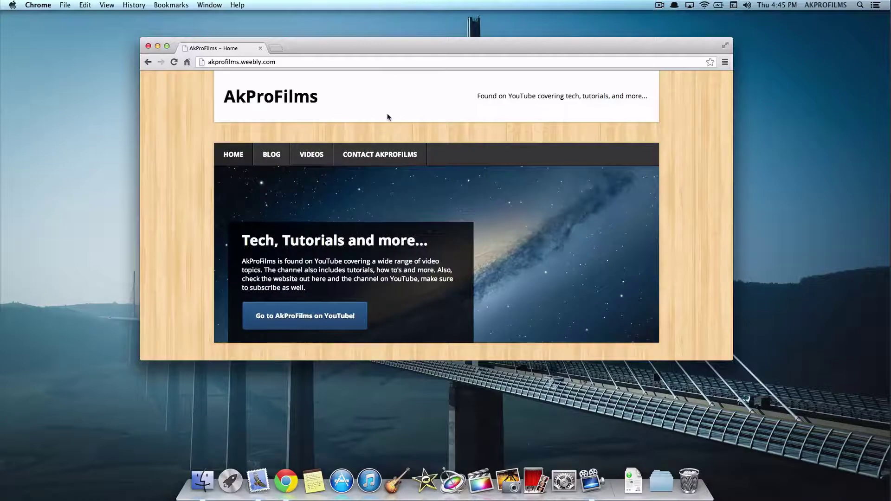
pyautogui.scroll(-10, 388, 117)
pyautogui.scroll(9, 388, 117)
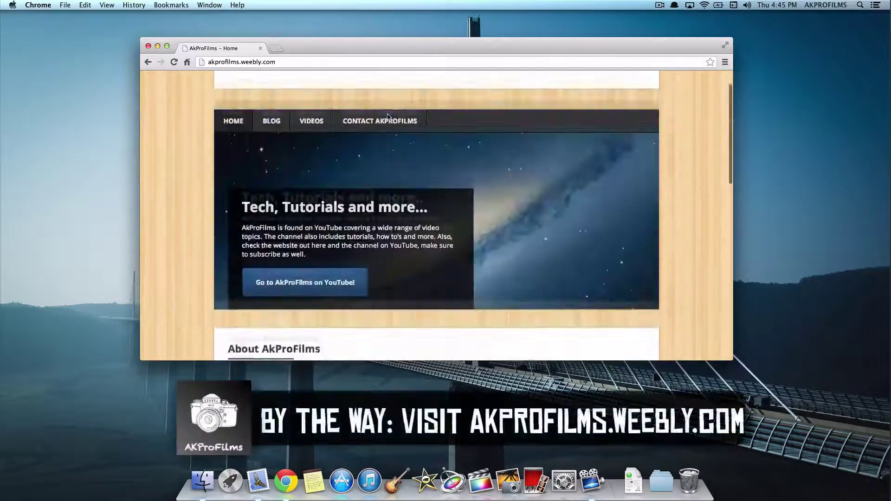
pyautogui.scroll(2, 388, 117)
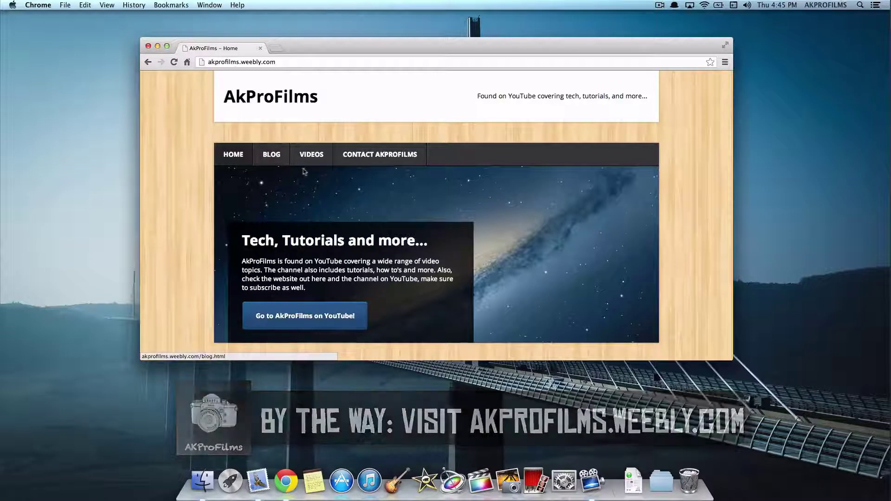
# - Close the AkProFilms tab, open the Chrome Web Store and bring up the Dropbox app tile
pyautogui.click(270, 49)
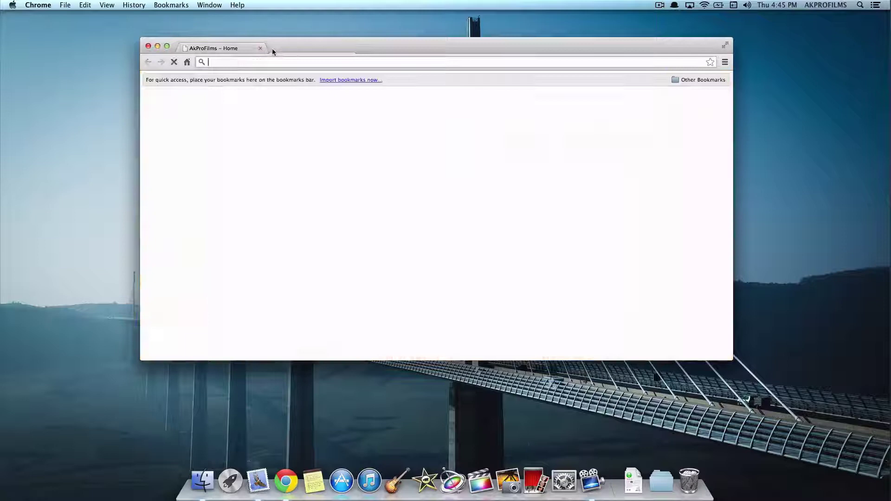
pyautogui.click(259, 48)
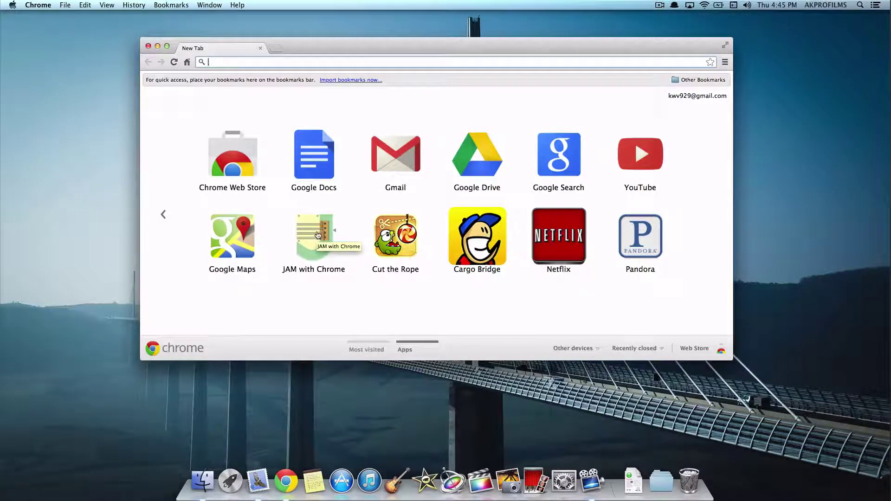
pyautogui.click(247, 173)
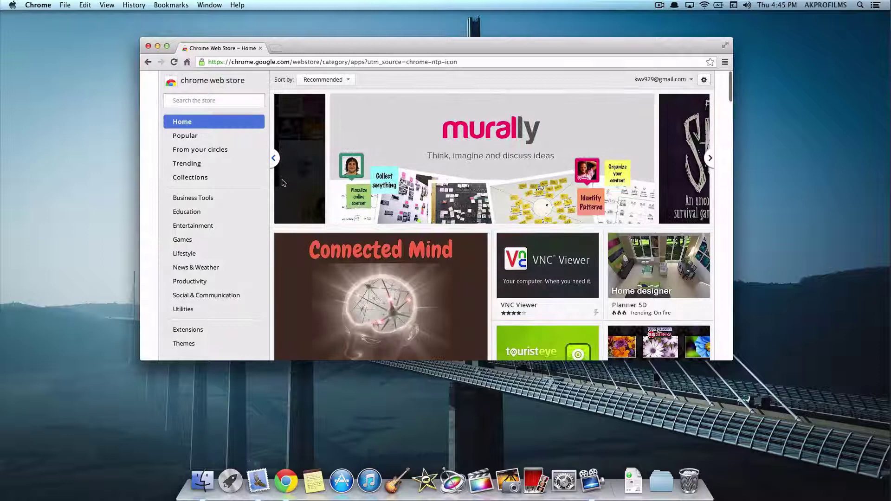
pyautogui.scroll(-5, 366, 234)
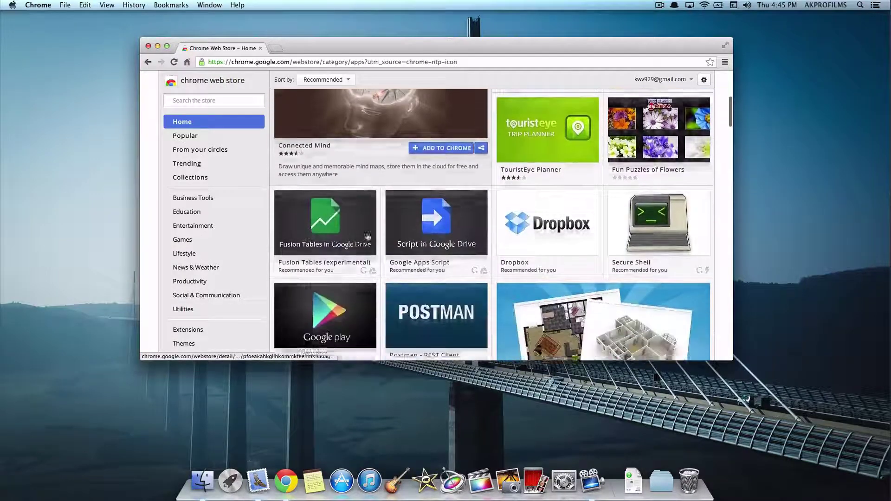
pyautogui.scroll(-1, 367, 236)
pyautogui.moveTo(551, 200)
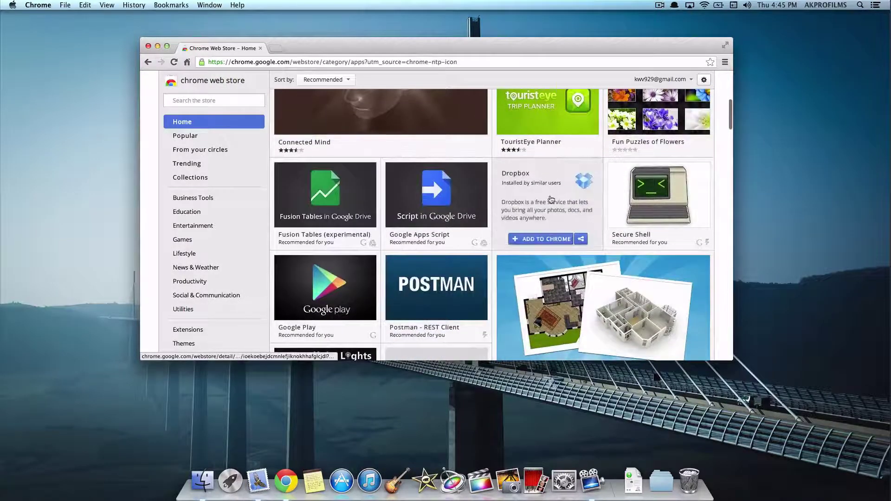
# - Add the Dropbox app to Chrome, then remove it again from the Apps page
pyautogui.click(546, 239)
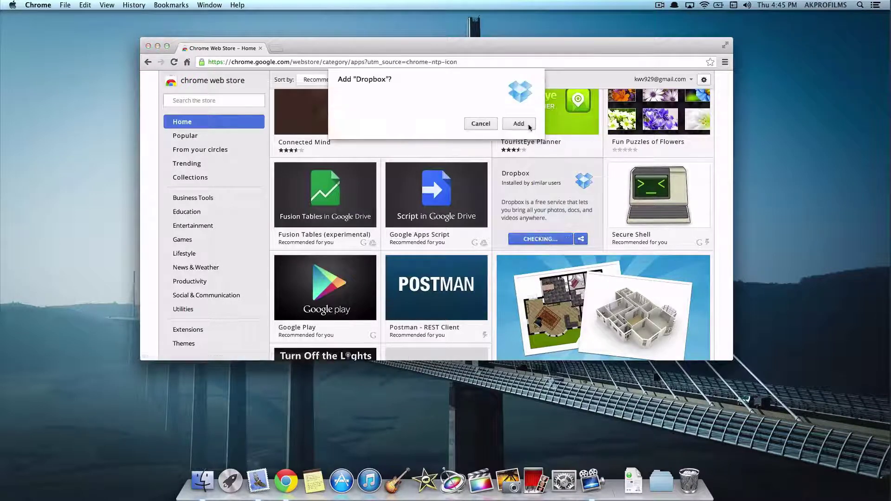
pyautogui.click(518, 123)
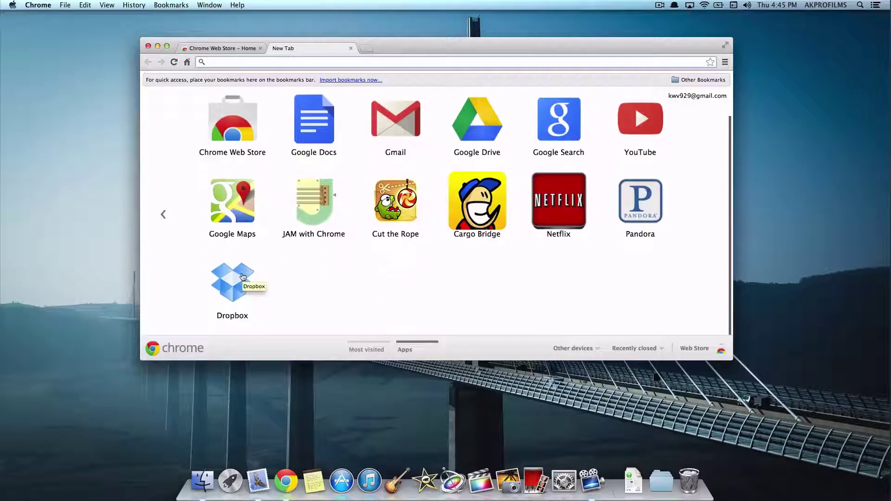
pyautogui.rightClick(242, 276)
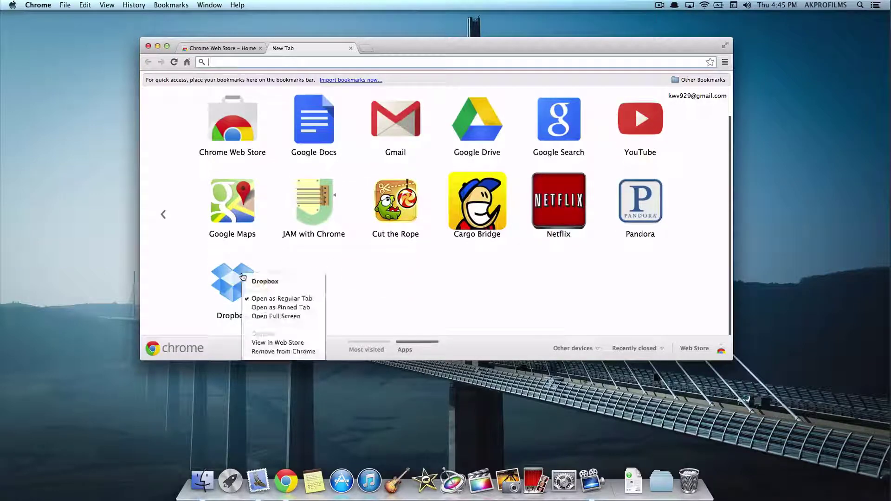
pyautogui.click(274, 352)
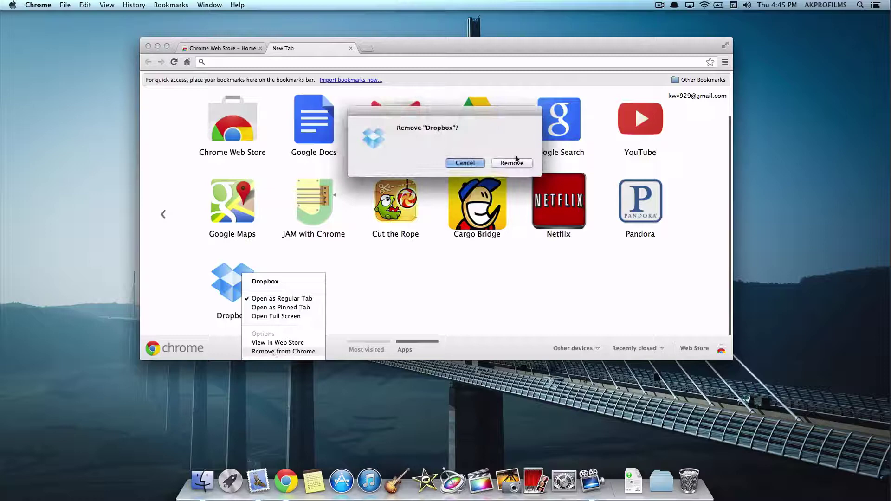
pyautogui.click(512, 163)
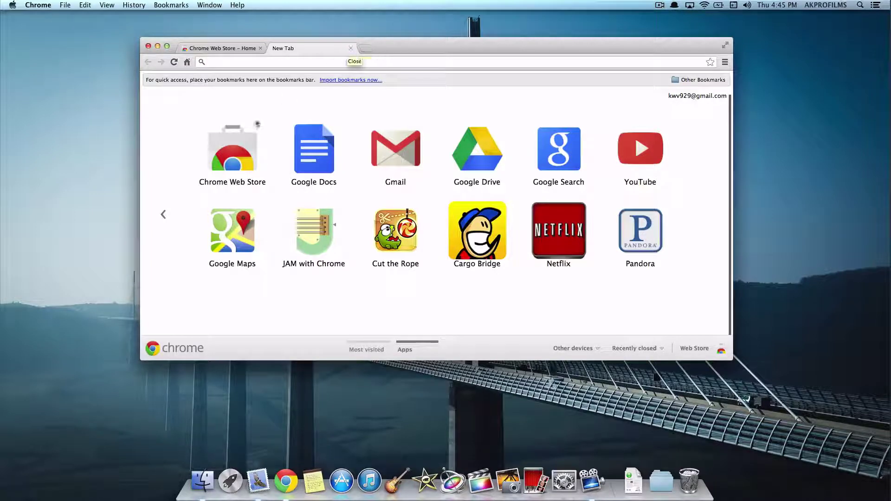
# - Apply the Earth theme from the Chrome Web Store's Themes section and preview it on a new tab
pyautogui.click(242, 147)
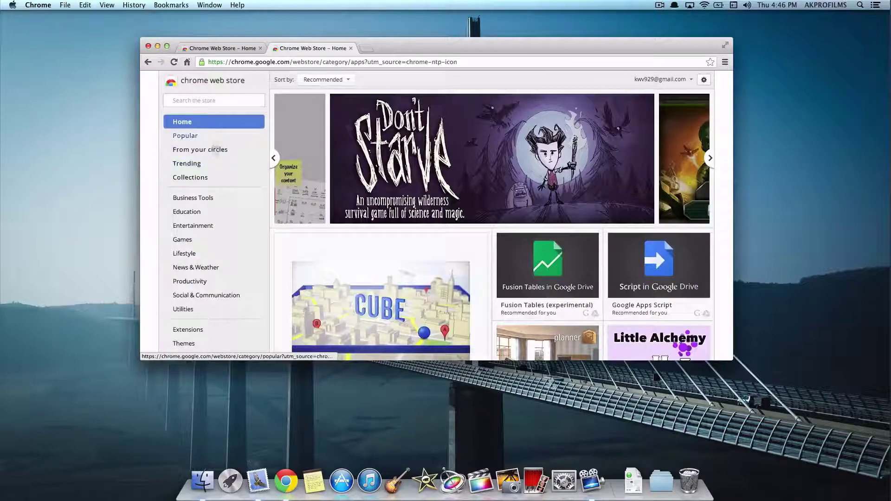
pyautogui.click(190, 346)
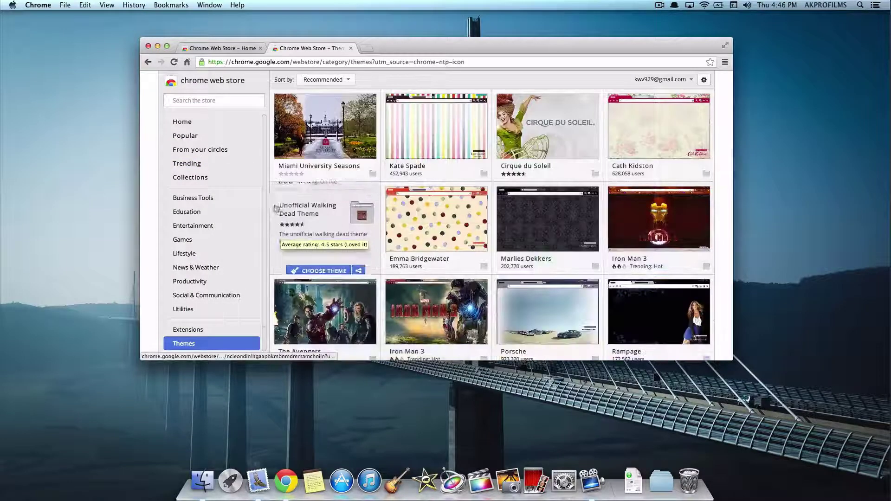
pyautogui.scroll(-3, 436, 218)
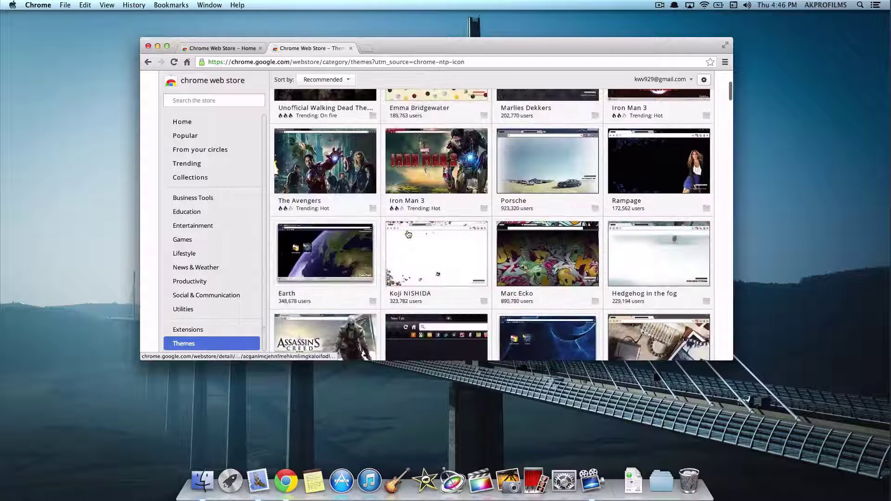
pyautogui.moveTo(465, 224)
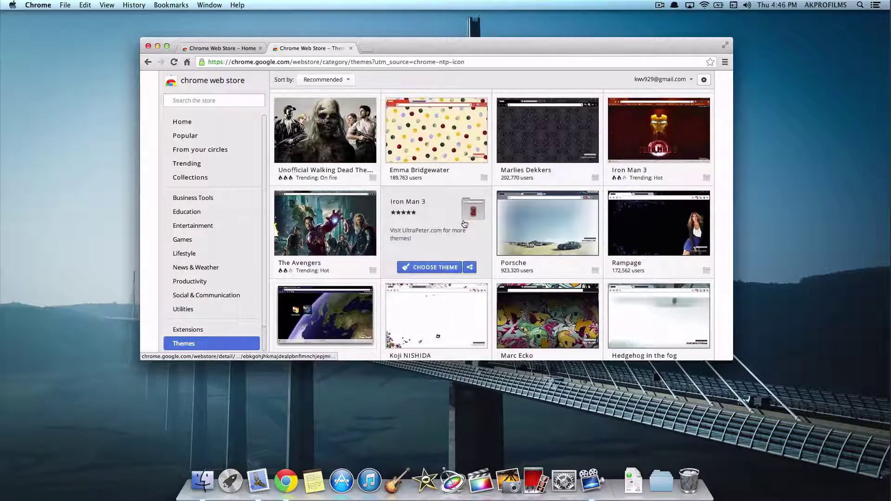
pyautogui.scroll(-5, 465, 224)
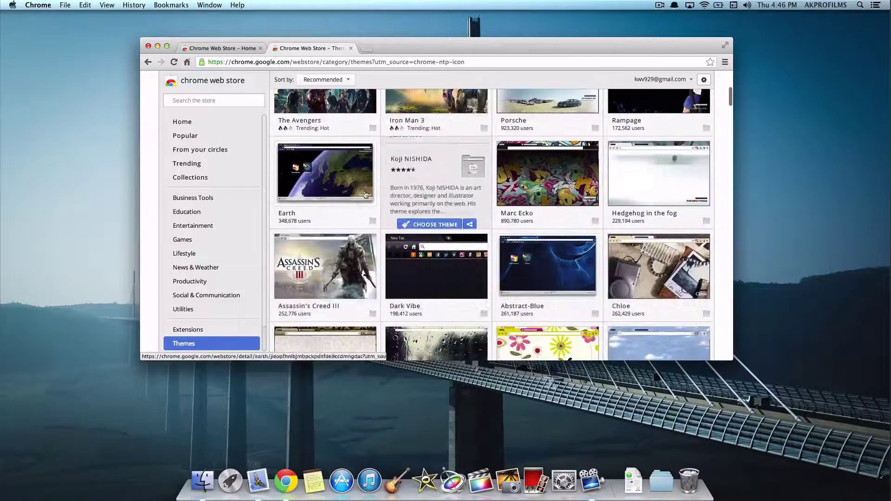
pyautogui.moveTo(324, 198)
pyautogui.click(323, 218)
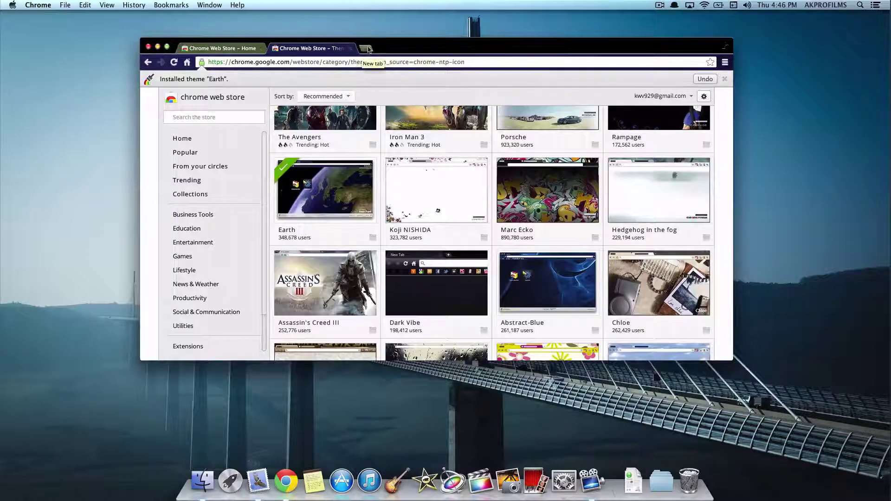
pyautogui.click(367, 49)
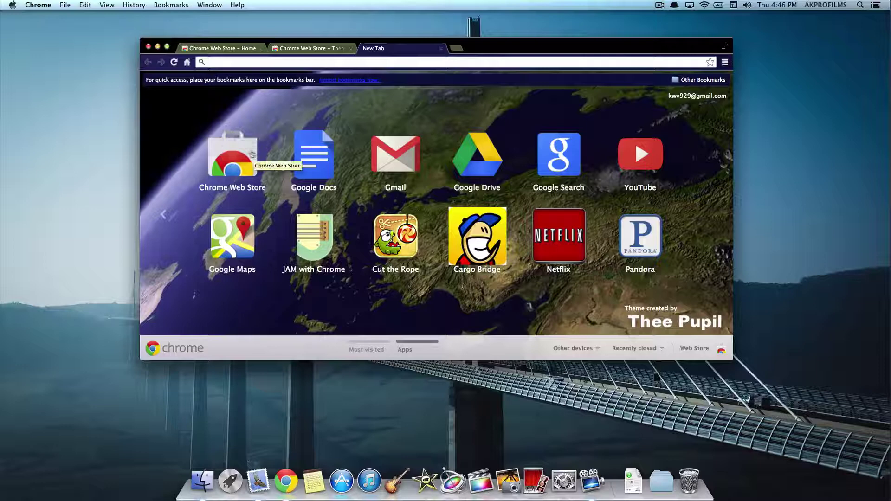
pyautogui.click(38, 5)
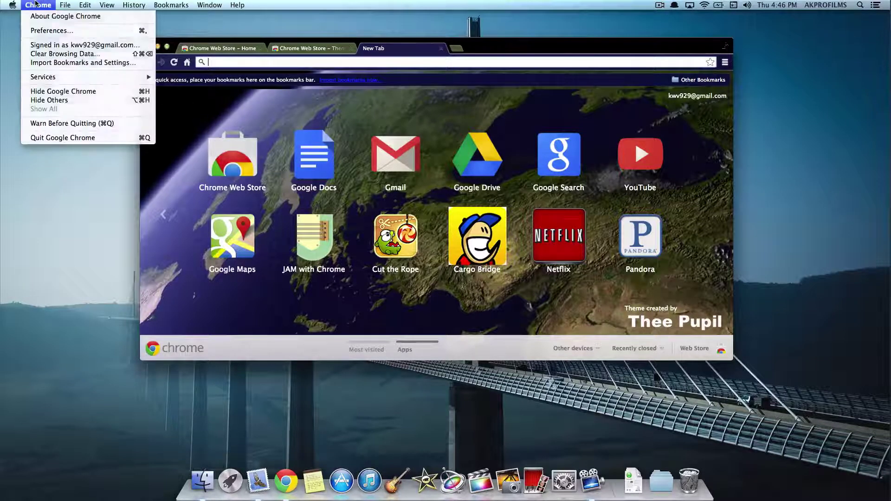
# - Reset Chrome to its default theme, then close both Web Store tabs and the Settings window
pyautogui.click(46, 34)
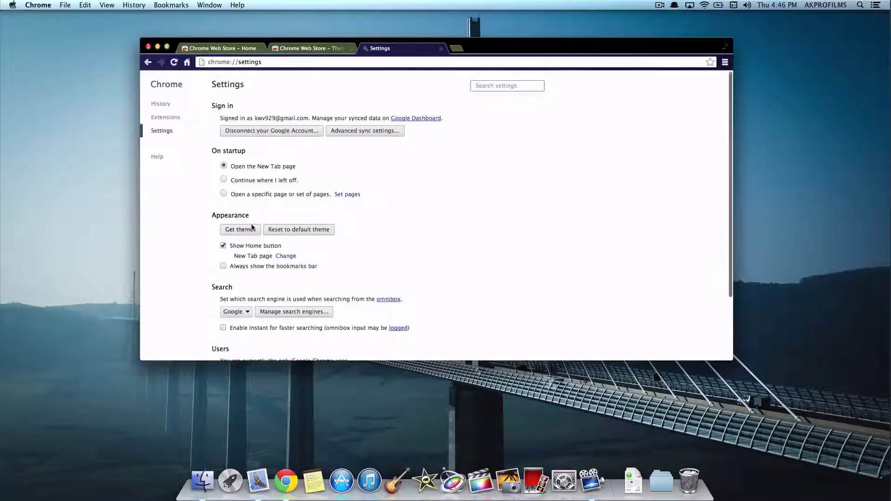
pyautogui.click(275, 232)
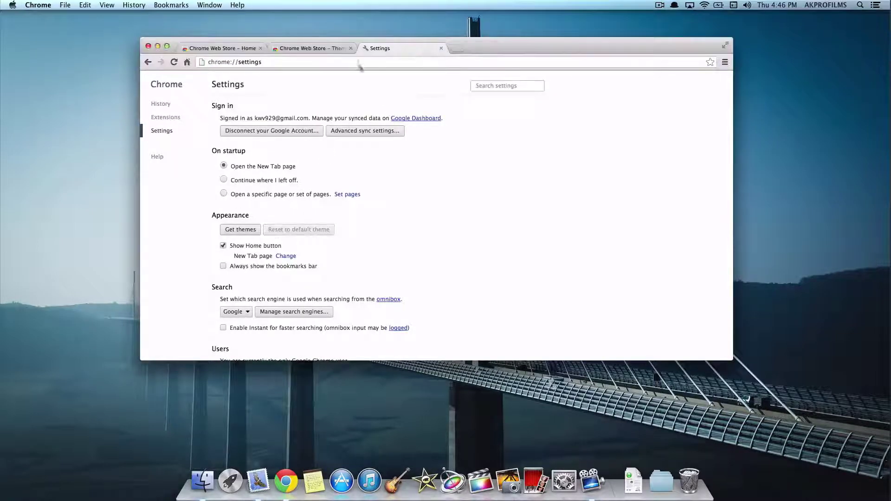
pyautogui.click(350, 48)
pyautogui.click(260, 48)
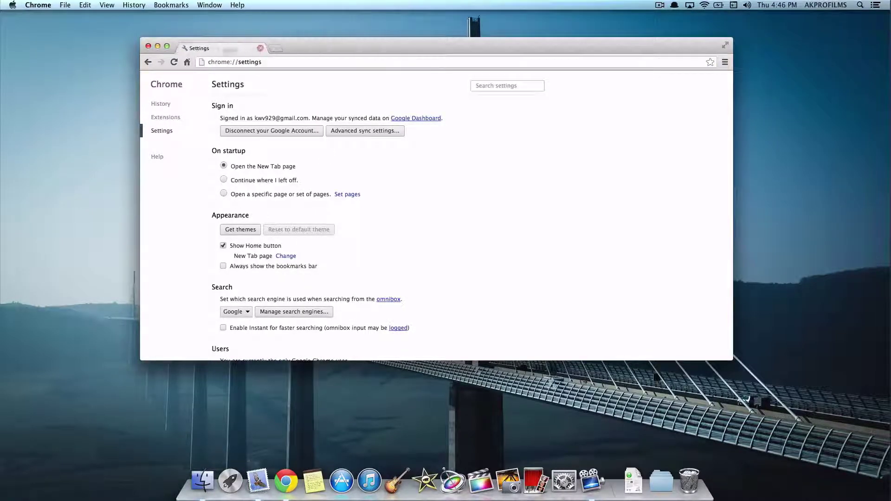
pyautogui.click(148, 46)
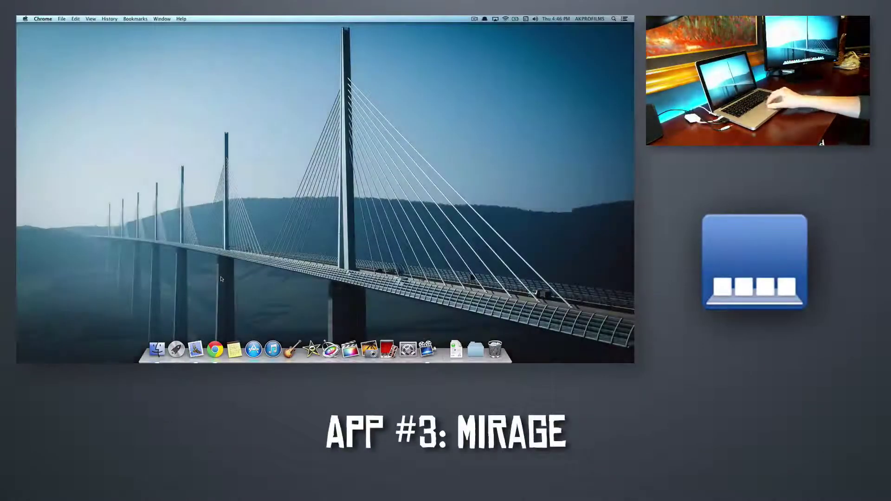
# - Launch Mirage from Launchpad and install the clear Dock and Separator, authorising with the admin password
pyautogui.press('F4')
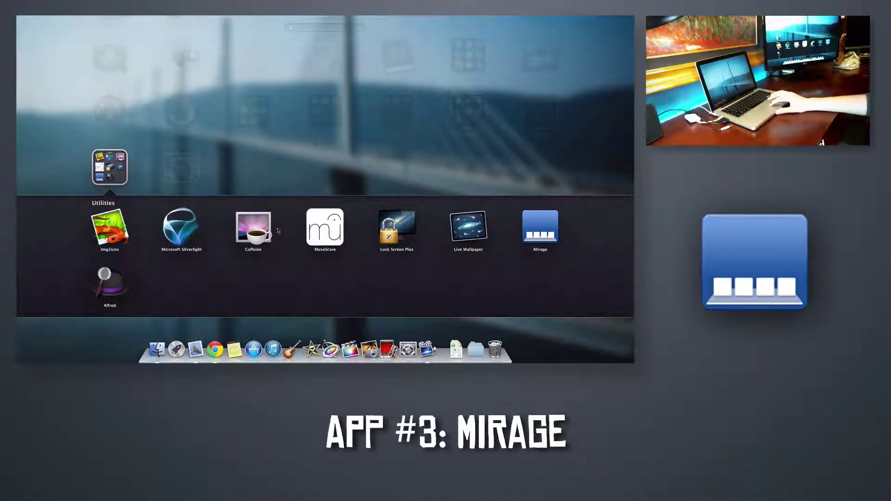
pyautogui.click(538, 229)
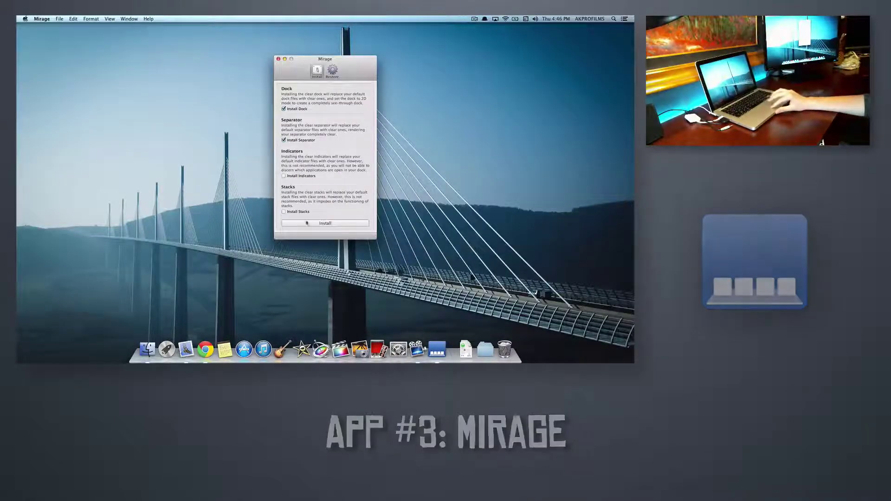
pyautogui.click(316, 225)
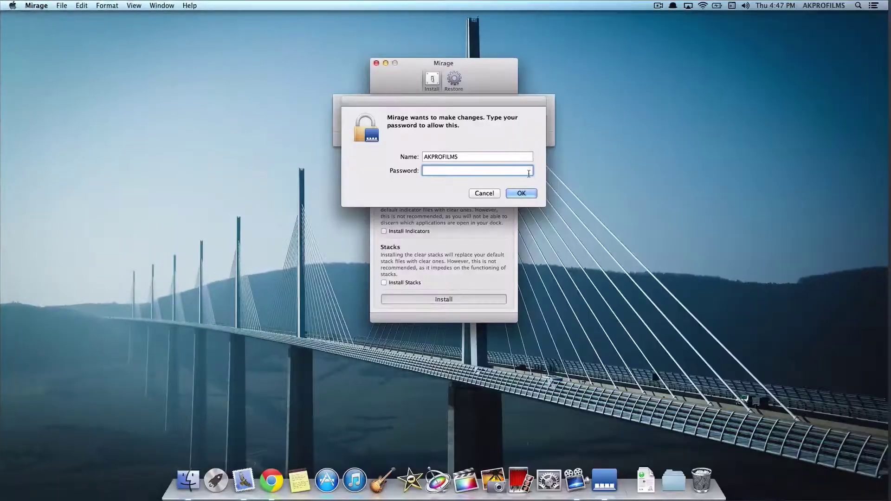
pyautogui.write('••')
pyautogui.press('Return')
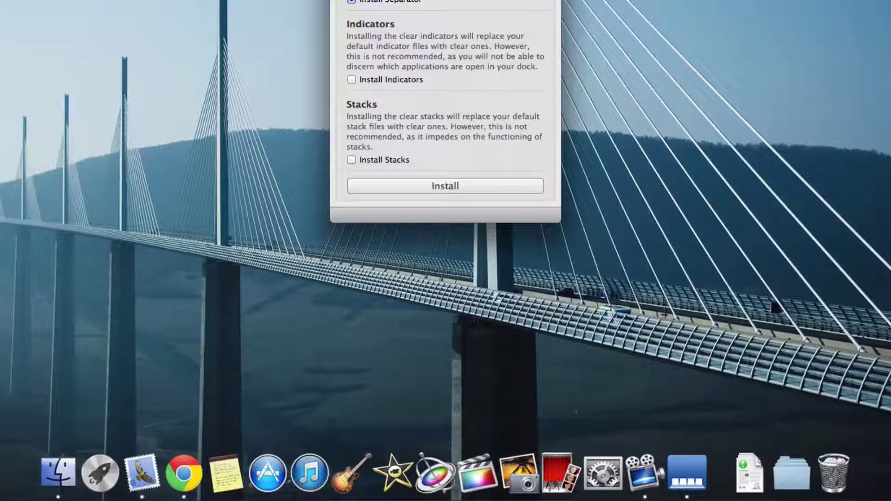
pyautogui.click(444, 184)
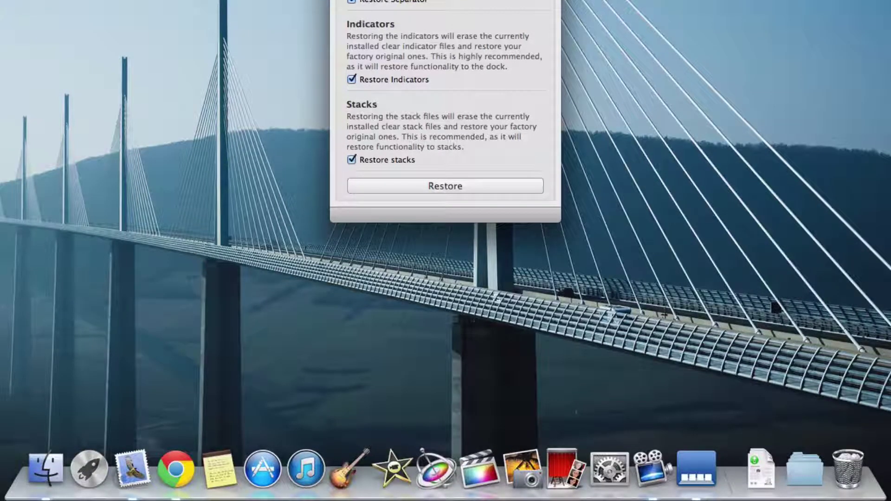
pyautogui.press('super+q')
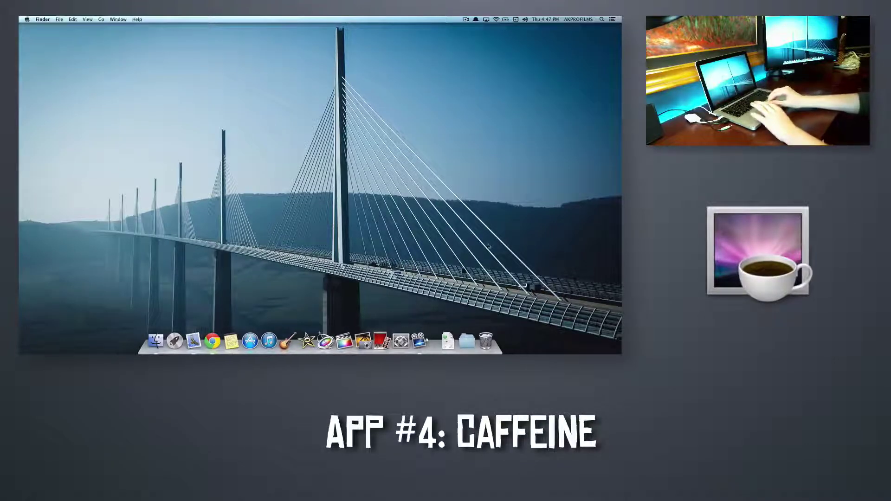
# - Launch Caffeine from Launchpad's Utilities folder and dismiss its welcome message
pyautogui.press('F4')
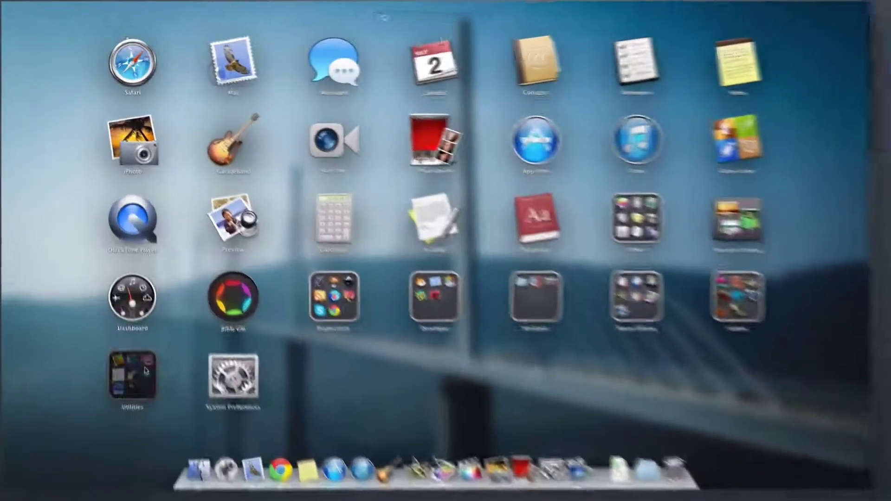
pyautogui.click(110, 275)
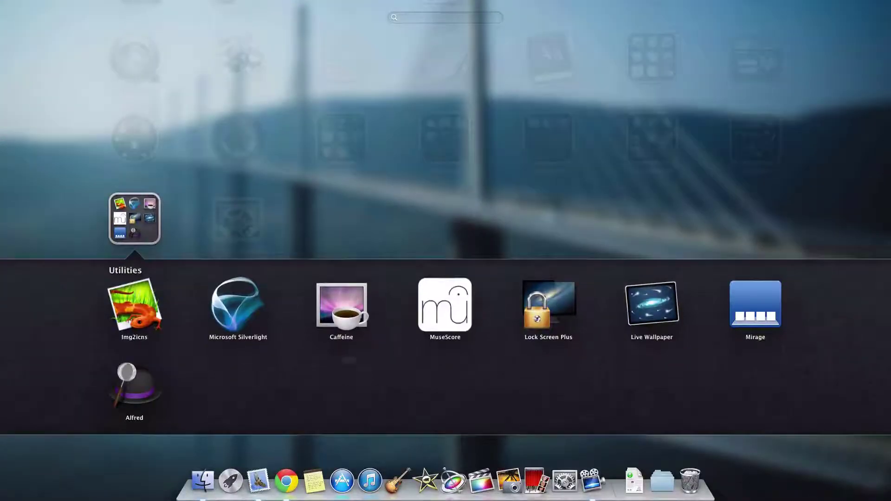
pyautogui.click(346, 319)
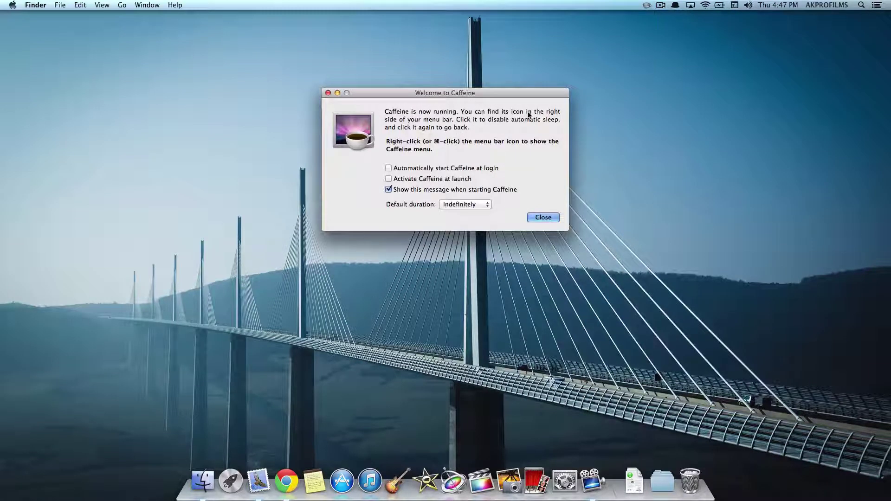
pyautogui.click(537, 218)
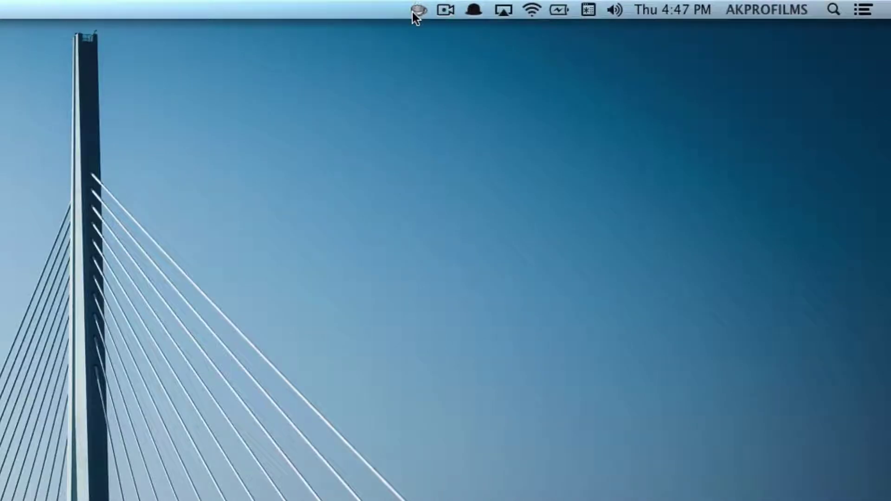
# - Toggle Caffeine's keep-awake on and off from the menu-bar cup, then quit Caffeine
pyautogui.click(413, 11)
pyautogui.click(421, 3)
pyautogui.rightClick(421, 3)
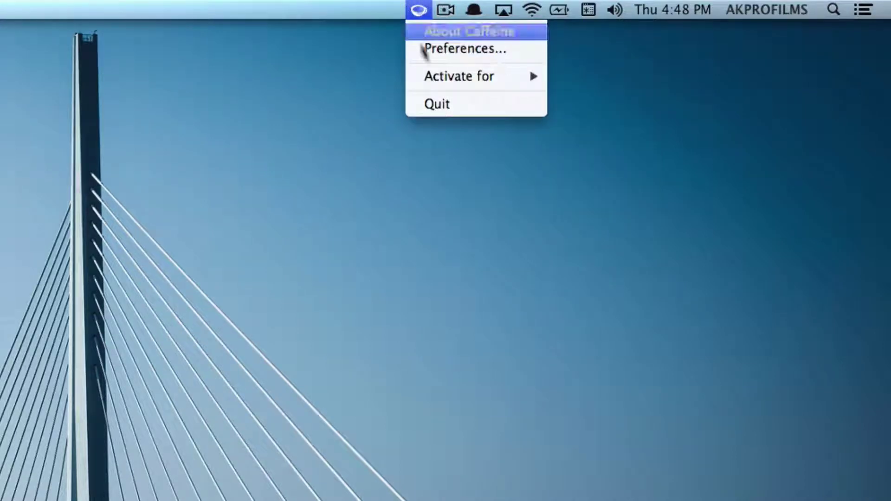
pyautogui.click(458, 101)
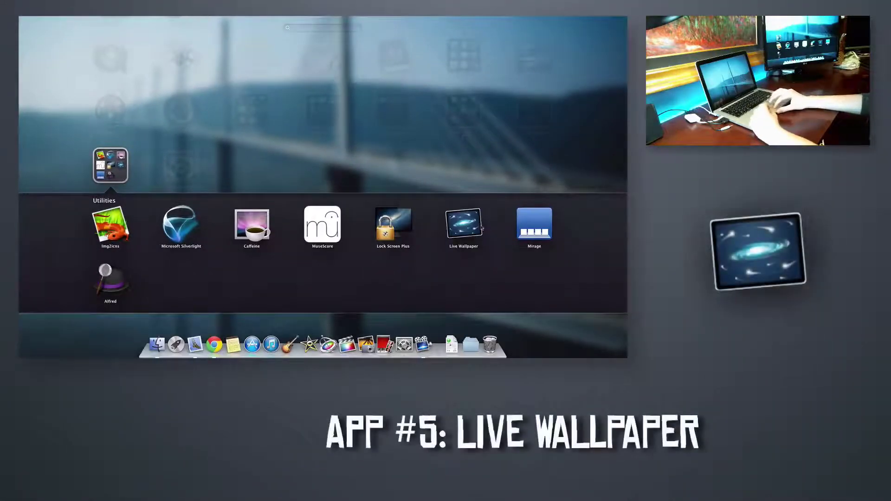
# - Launch Live Wallpaper and open its Preferences from the menu-bar icon, nudging the window into place
pyautogui.click(480, 227)
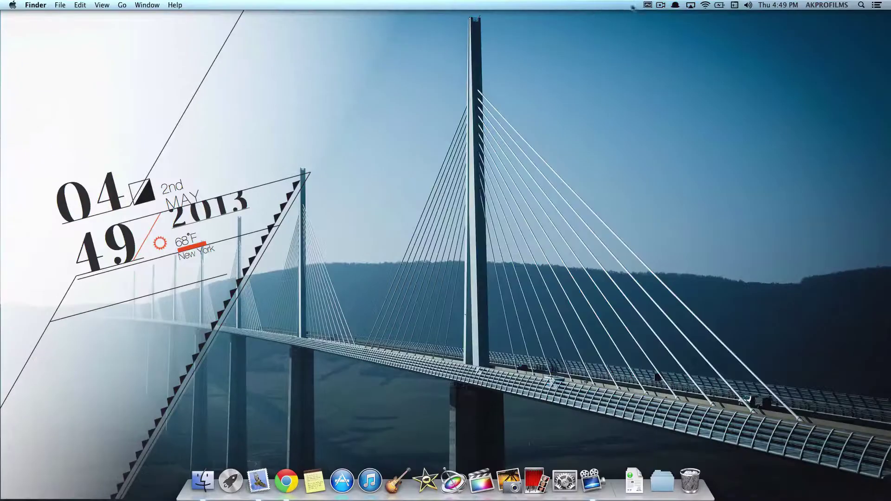
pyautogui.click(647, 5)
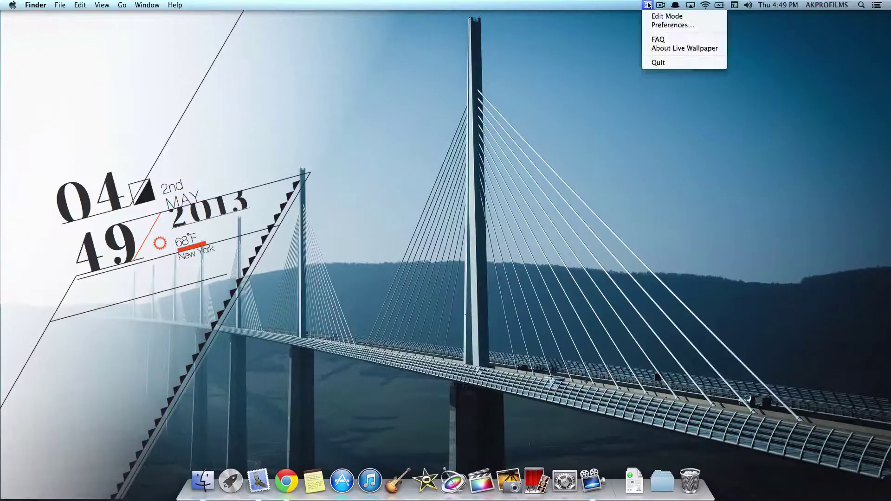
pyautogui.click(661, 26)
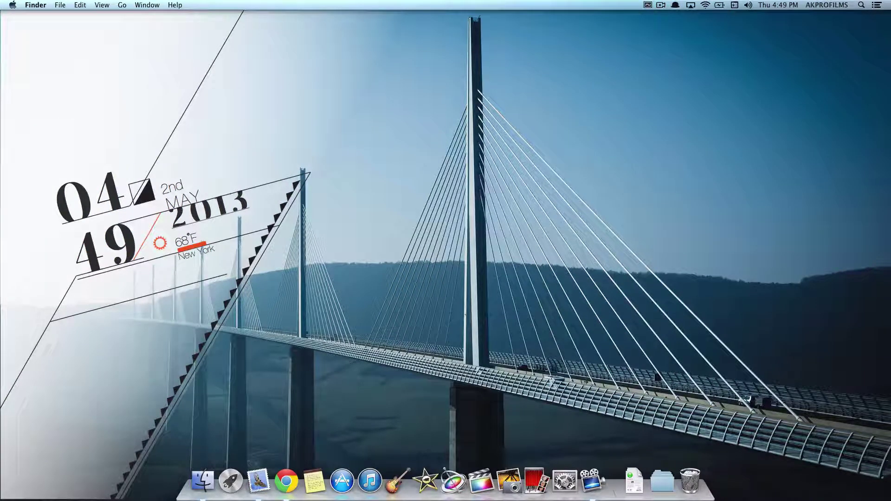
pyautogui.moveTo(350, 104); pyautogui.dragTo(558, 159)
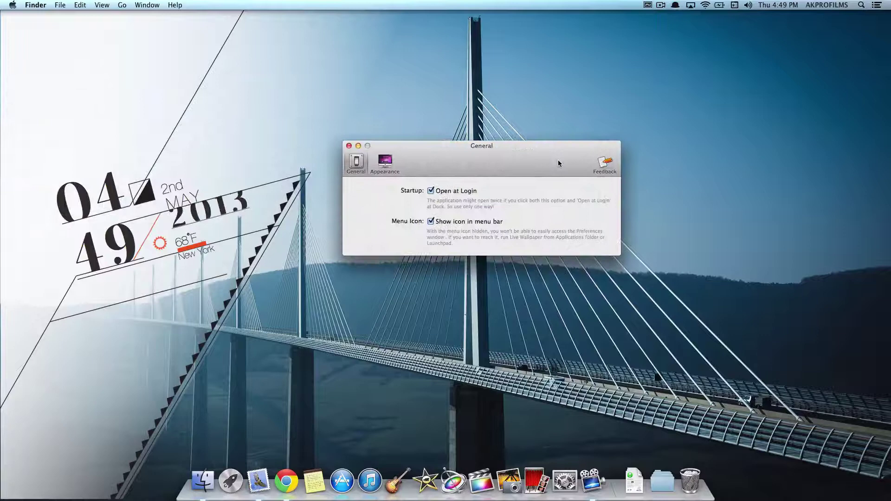
# - Apply the Currently theme from the Appearance theme gallery
pyautogui.click(383, 166)
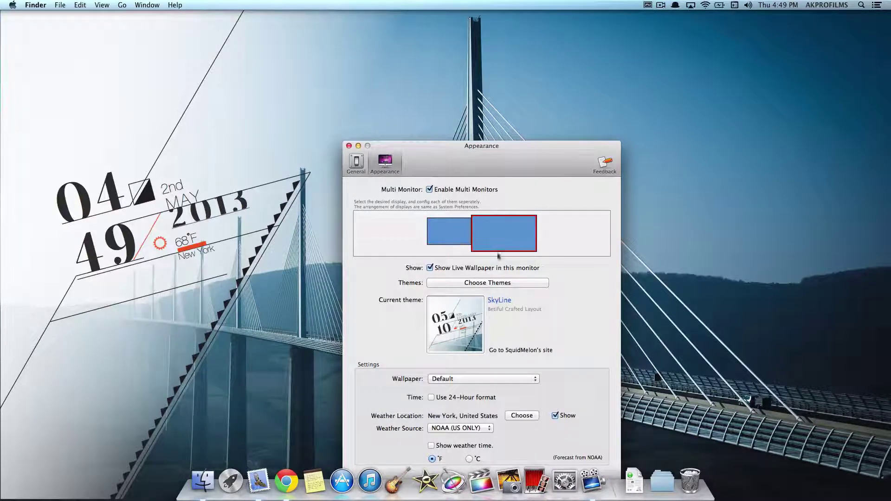
pyautogui.click(493, 283)
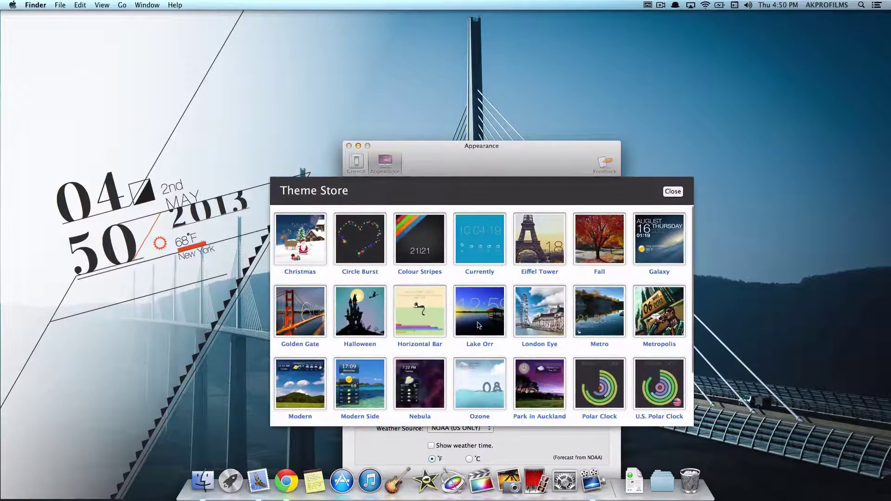
pyautogui.scroll(-3, 492, 211)
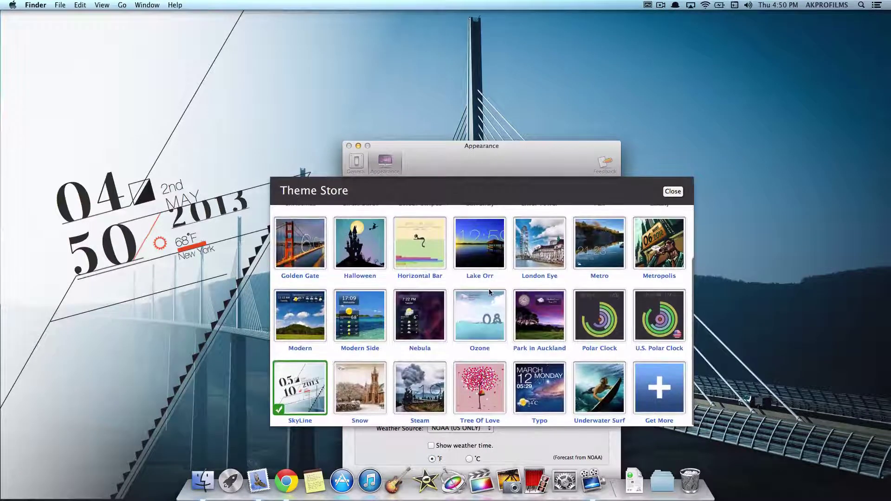
pyautogui.scroll(4, 485, 232)
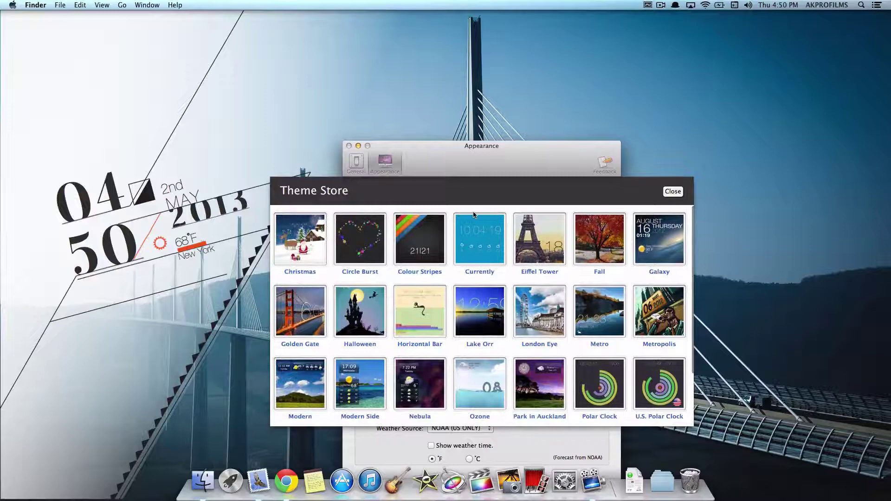
pyautogui.click(473, 223)
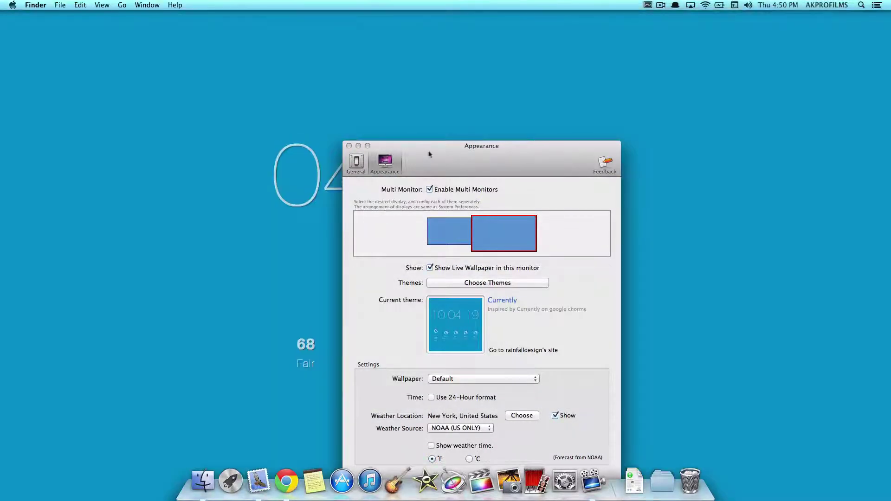
# - Move the preferences window aside and switch the wallpaper back to the SkyLine theme
pyautogui.moveTo(427, 151); pyautogui.dragTo(440, 165)
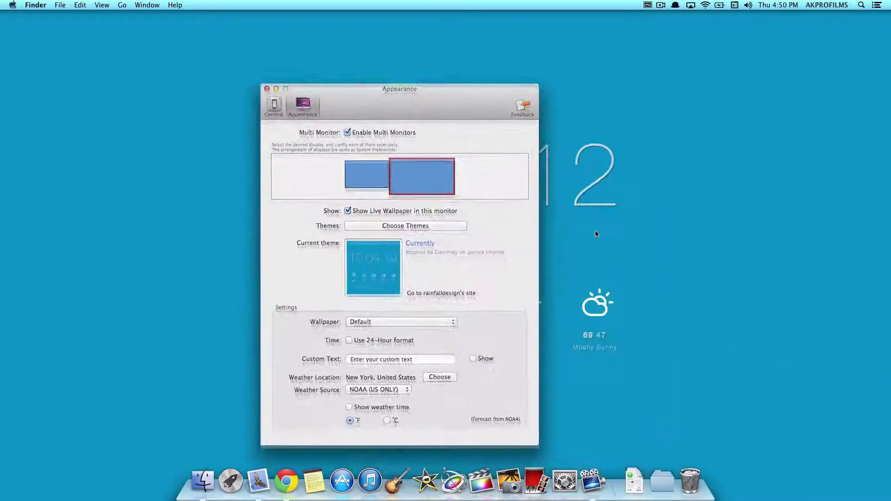
pyautogui.click(447, 226)
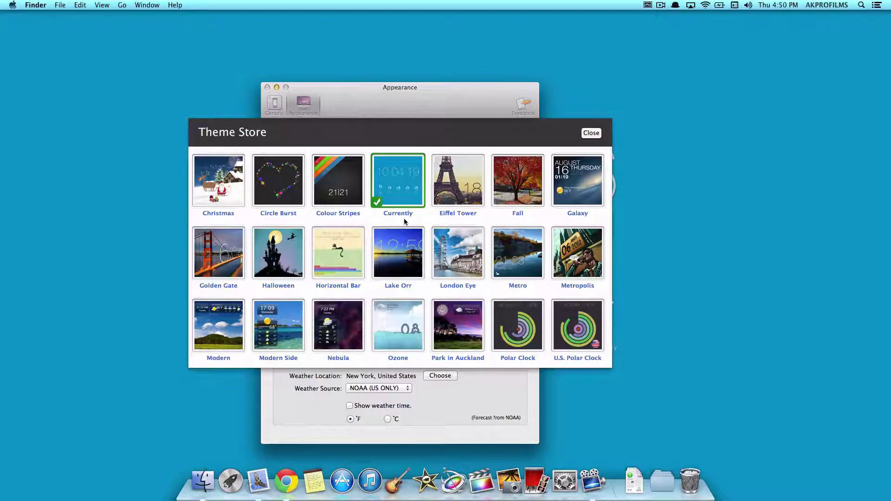
pyautogui.scroll(-5, 404, 219)
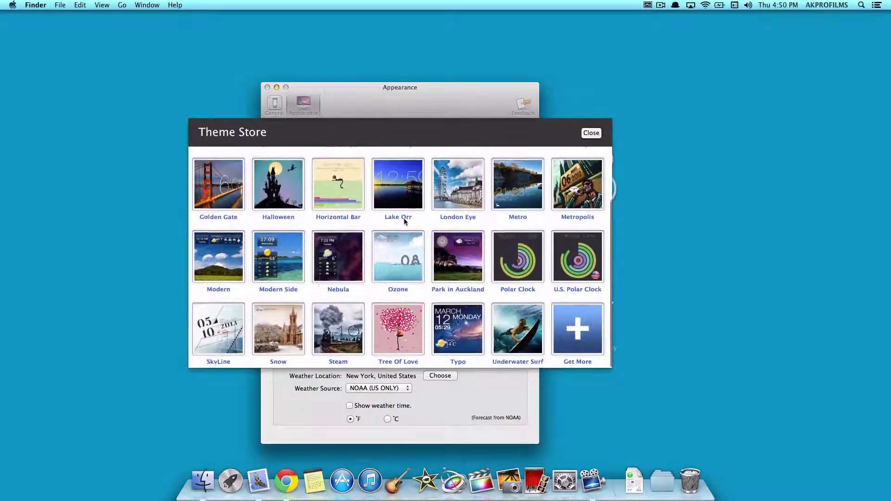
pyautogui.click(213, 332)
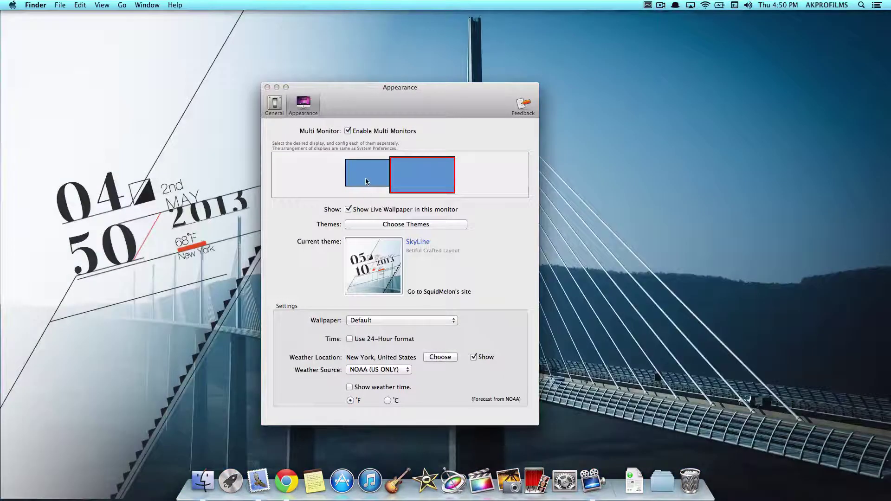
# - Uncheck Show Live Wallpaper for this monitor and close the preferences window
pyautogui.click(366, 181)
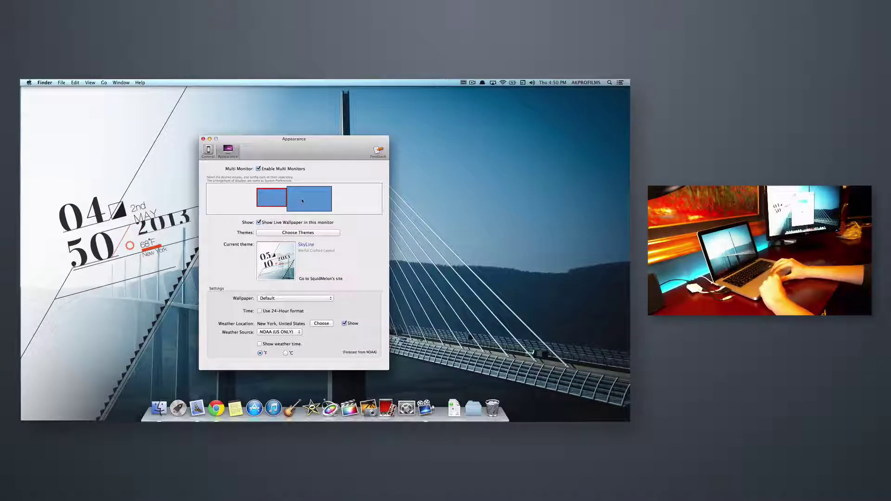
pyautogui.click(302, 201)
pyautogui.click(258, 222)
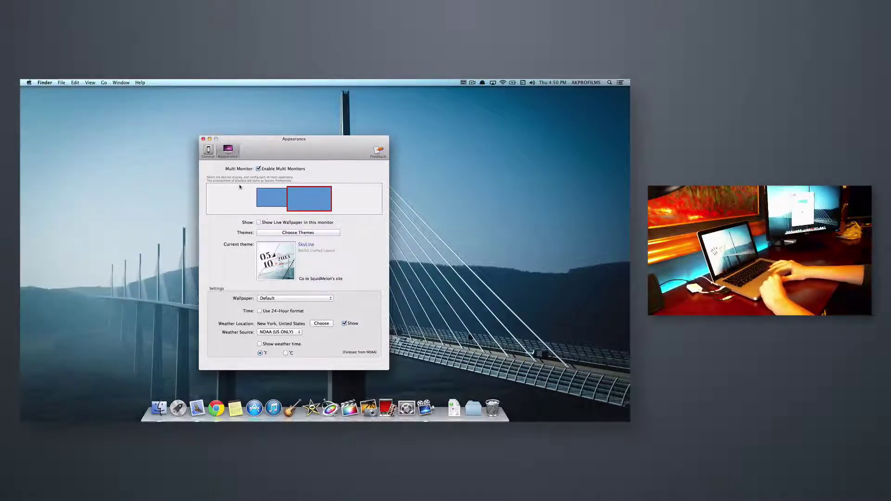
pyautogui.click(204, 139)
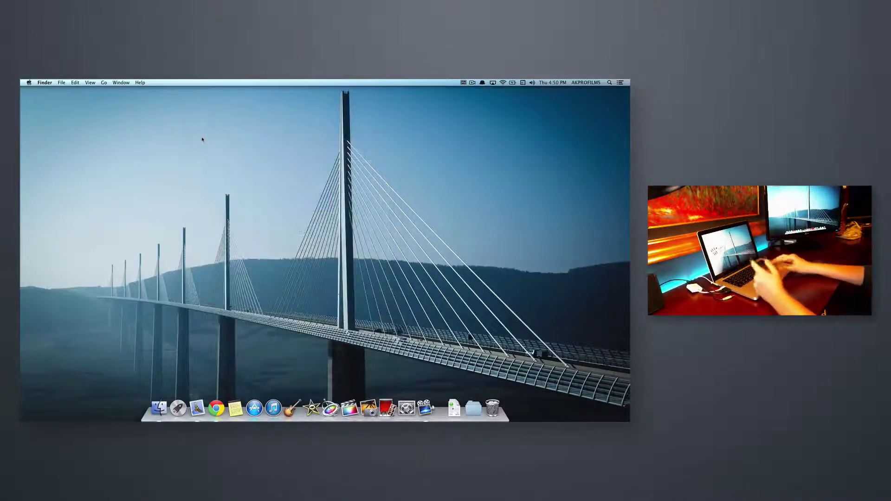